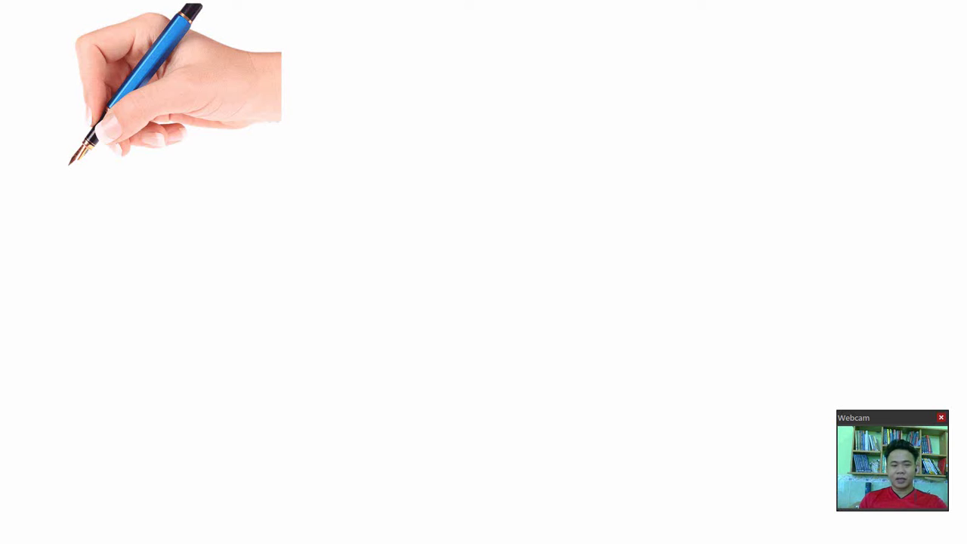
# - End the hand-writing slide show preview and return to Normal view
pyautogui.press('Escape')
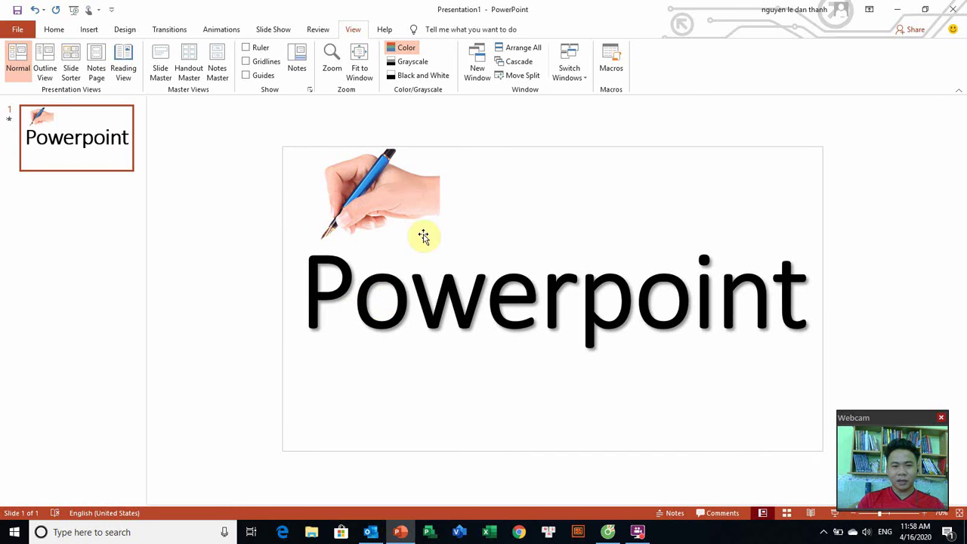
# - Nudge the hand-with-pen picture slightly down, then replay the slide show preview
pyautogui.click(376, 179)
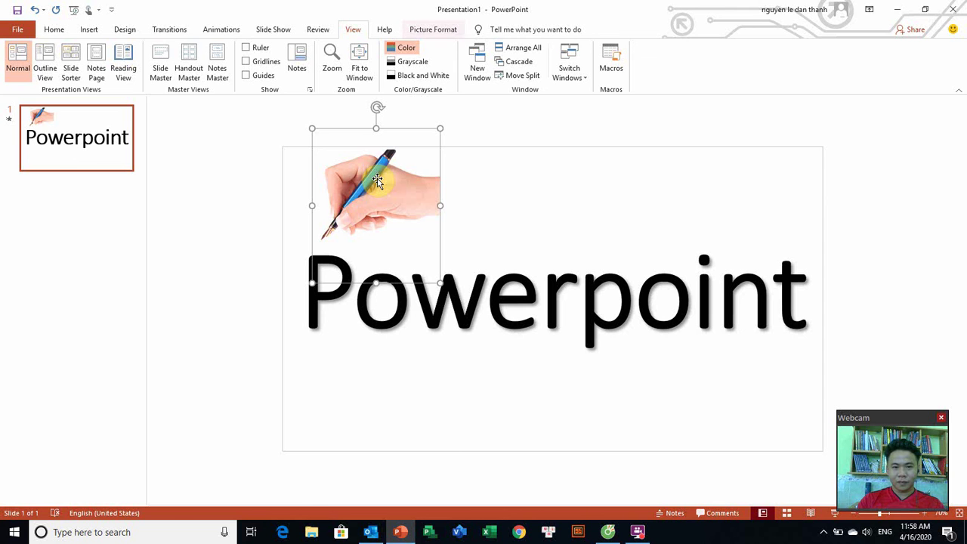
pyautogui.press('Down')
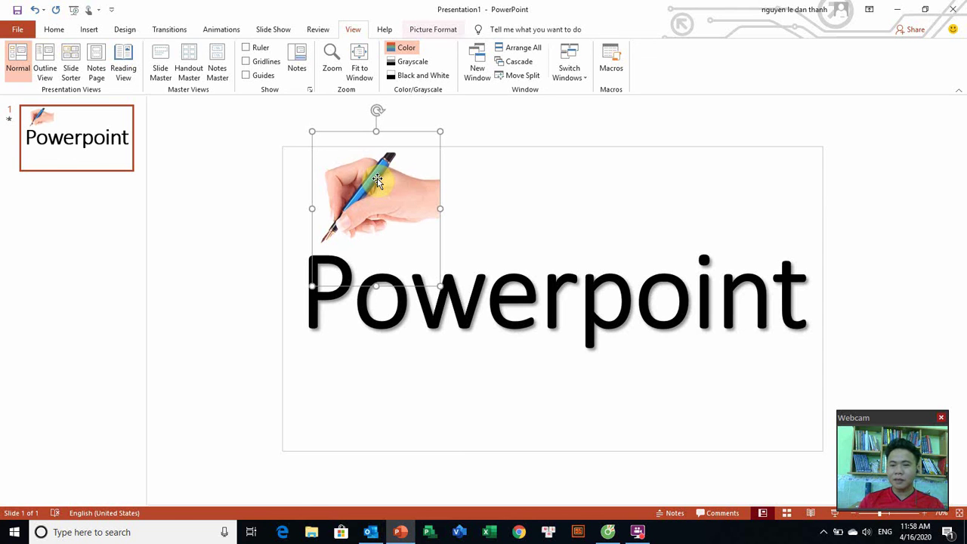
pyautogui.click(327, 400)
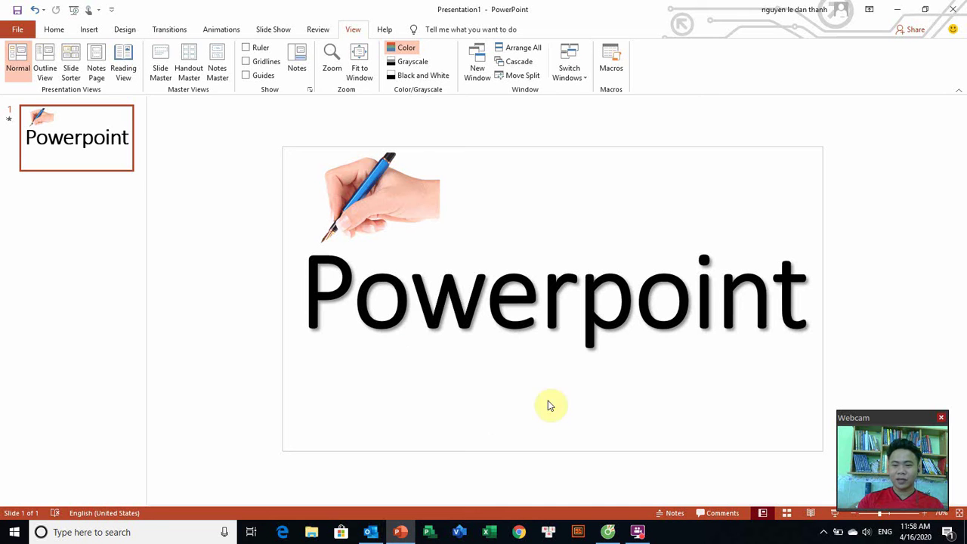
pyautogui.click(839, 513)
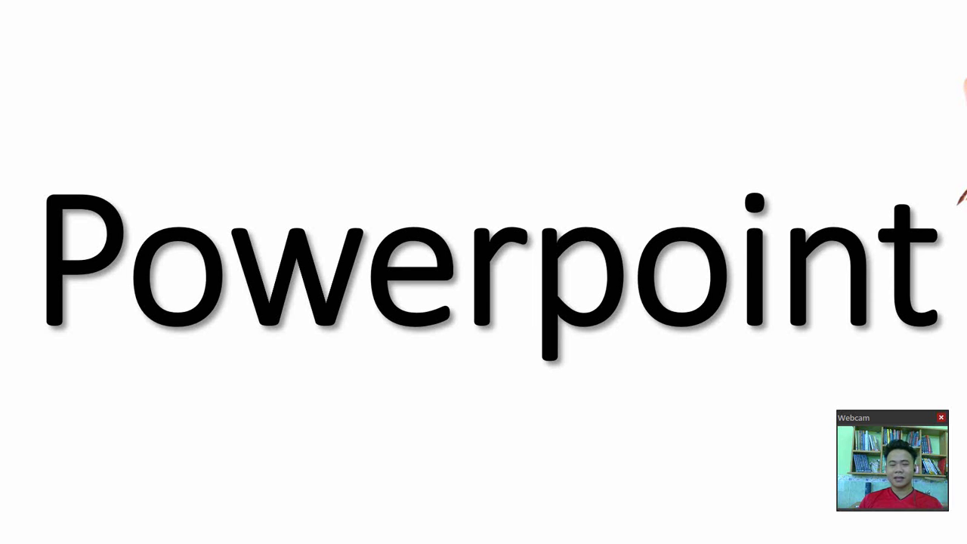
pyautogui.press('Escape')
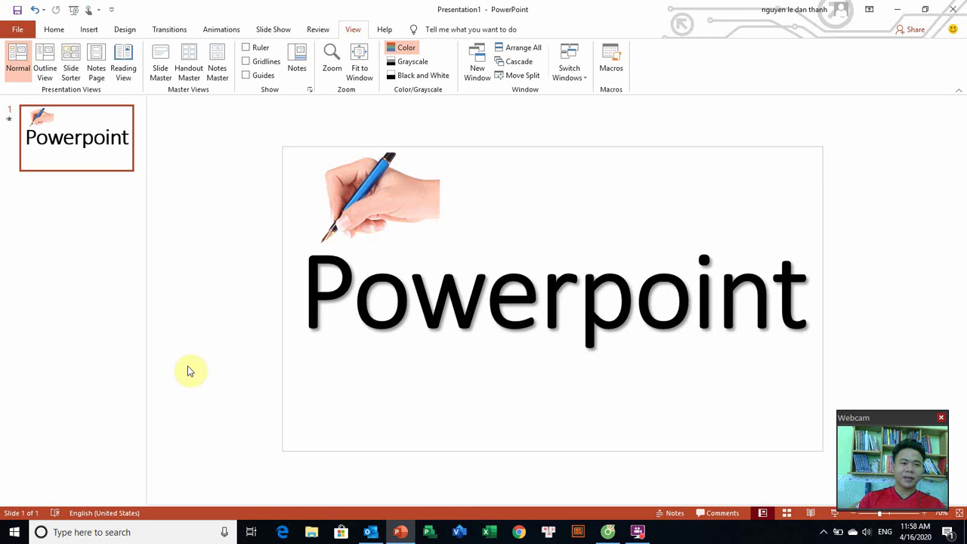
# - Add a second slide after slide 1 and give it the Blank layout
pyautogui.click(93, 167)
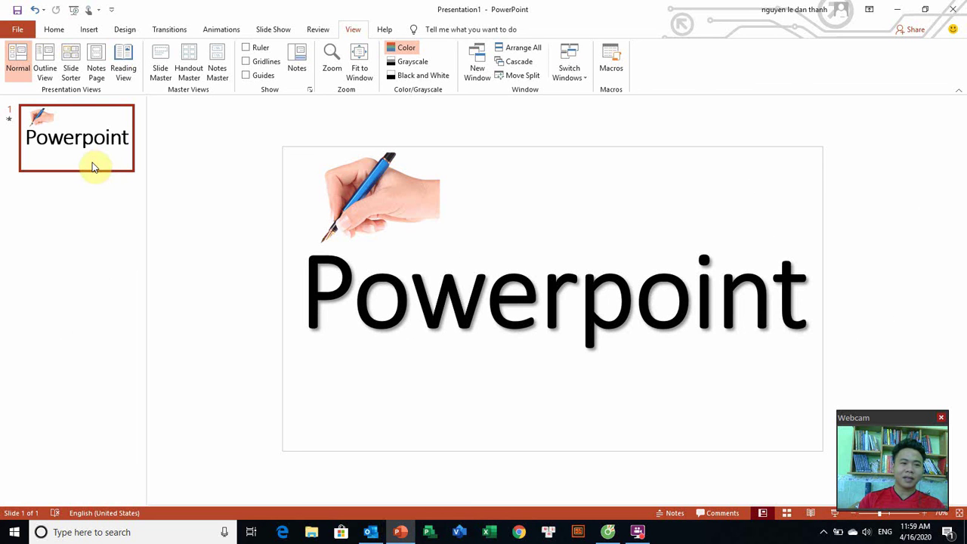
pyautogui.rightClick(93, 163)
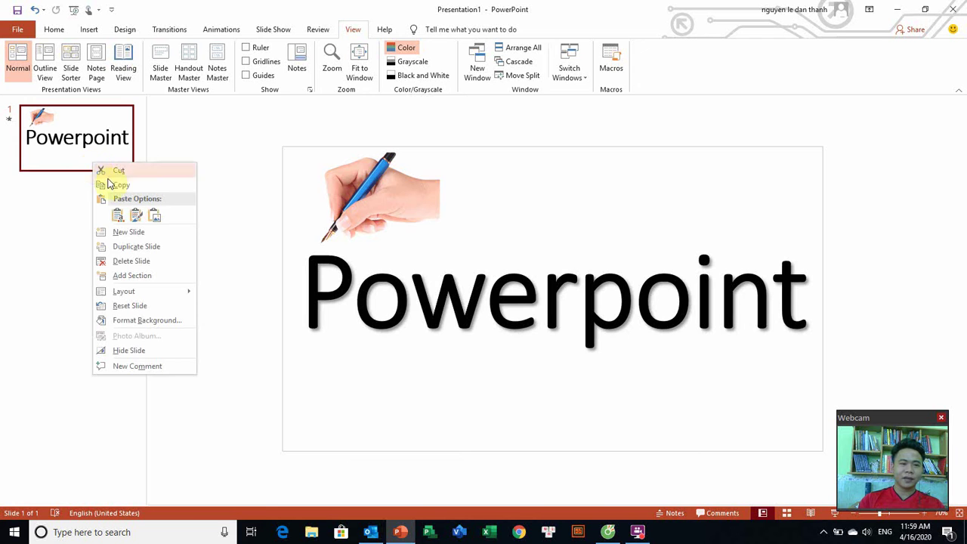
pyautogui.click(130, 234)
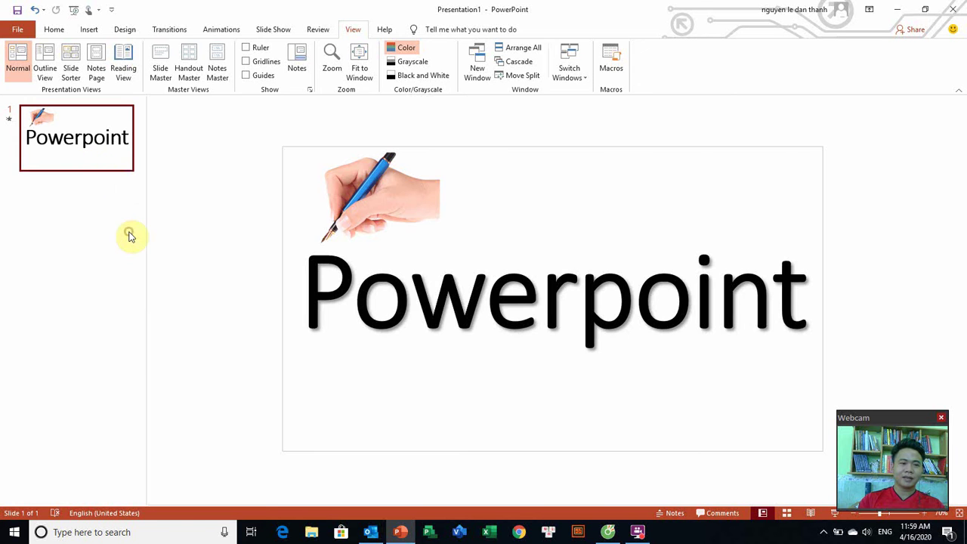
pyautogui.click(91, 136)
pyautogui.click(401, 183)
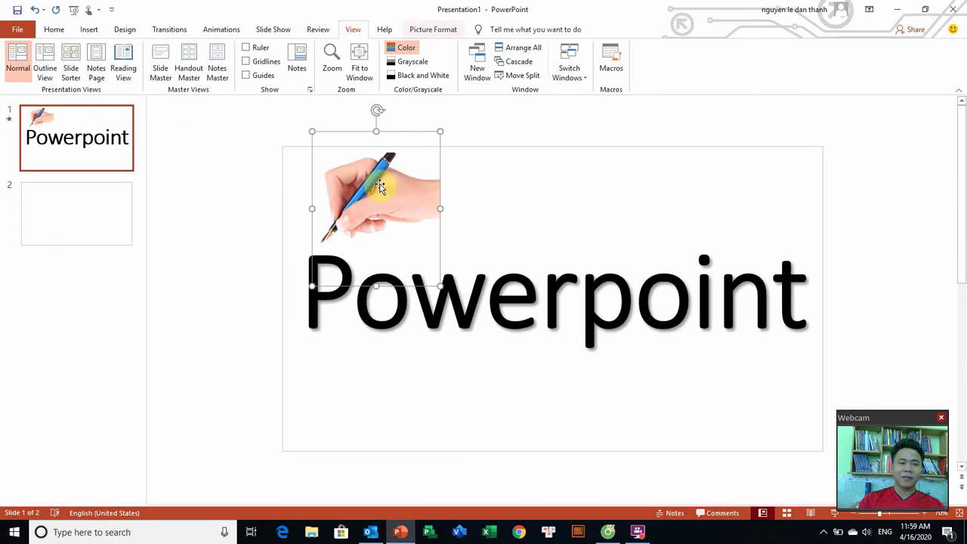
pyautogui.click(121, 219)
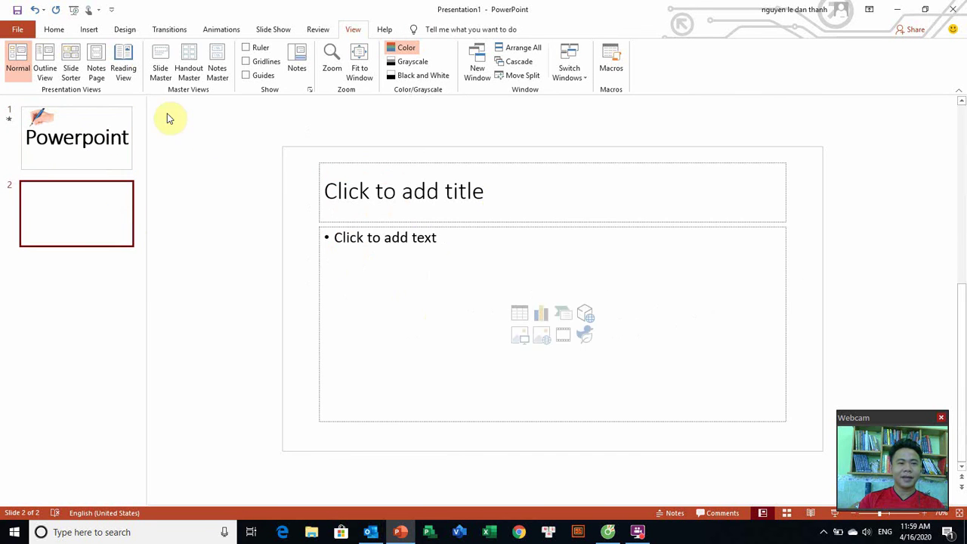
pyautogui.click(53, 30)
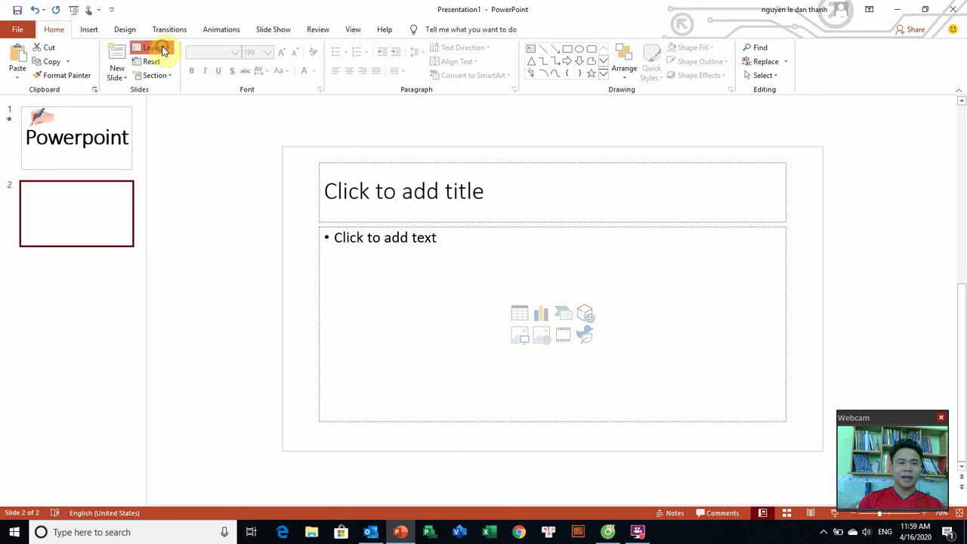
pyautogui.click(157, 49)
pyautogui.click(165, 205)
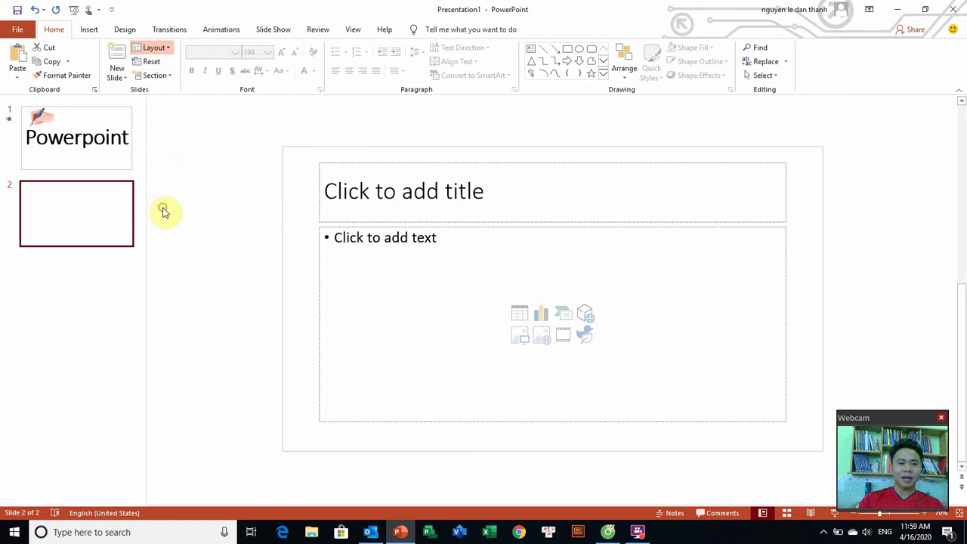
# - Copy the hand-with-pen picture from slide 1 and paste it onto slide 2
pyautogui.click(115, 168)
pyautogui.click(384, 170)
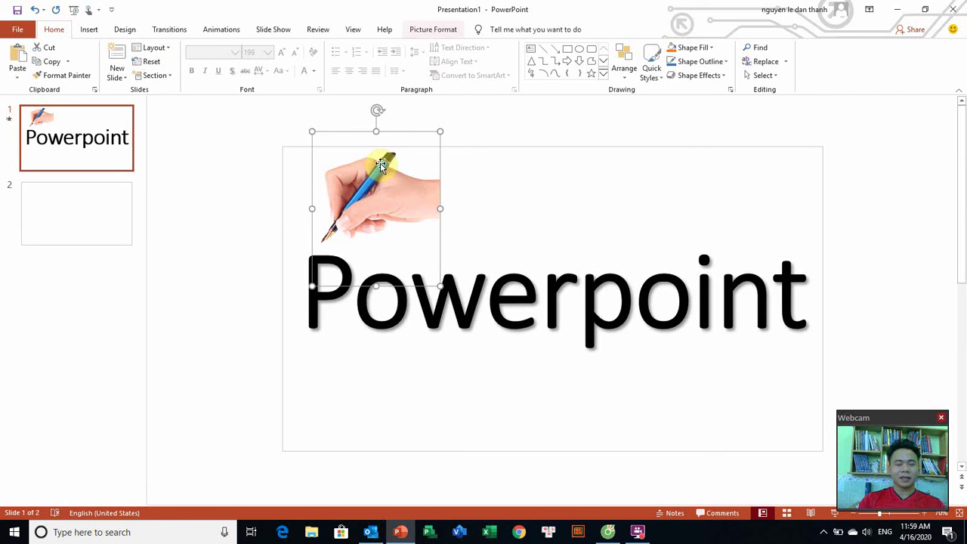
pyautogui.click(65, 225)
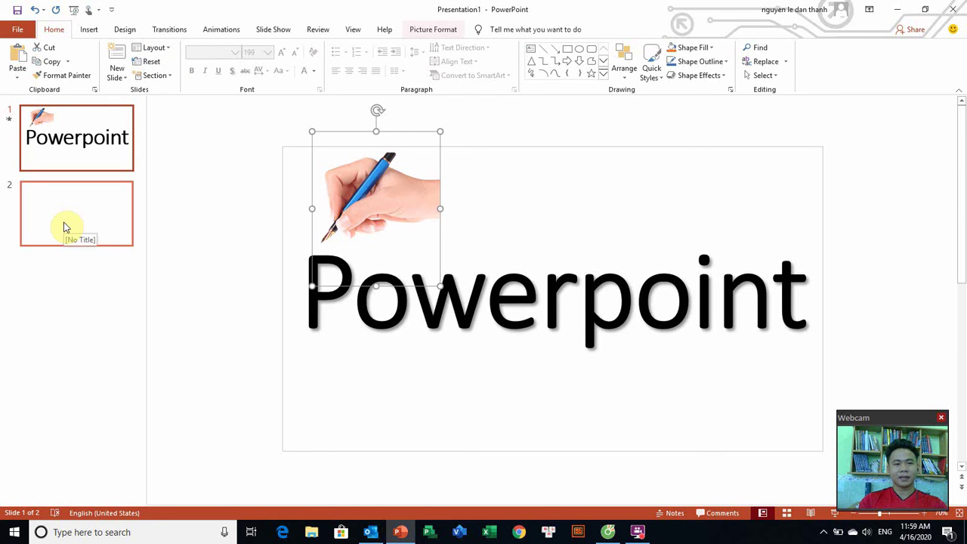
pyautogui.hotkey('ctrl', 'v')
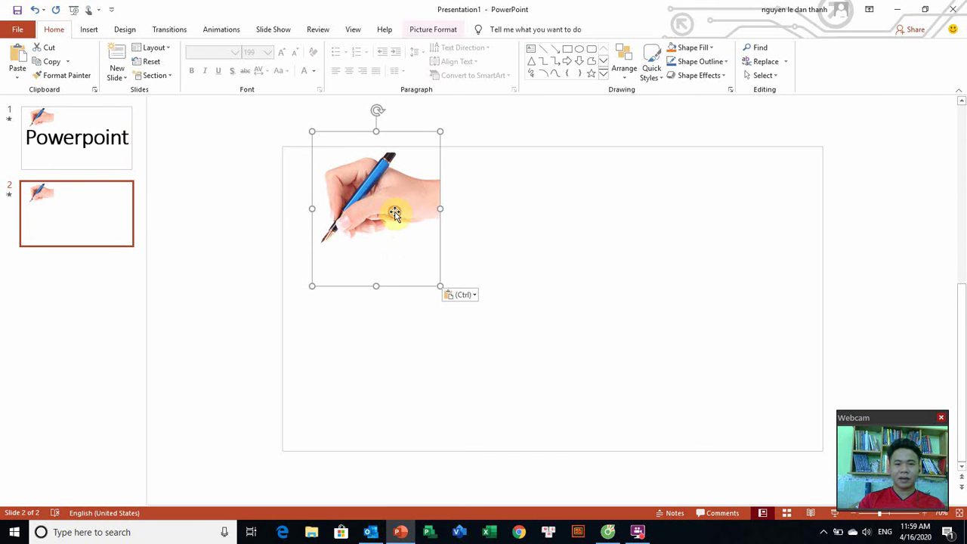
# - Crop the hand picture's bottom and top edges to 2.48" by 3.15"
pyautogui.doubleClick(394, 213)
pyautogui.click(831, 59)
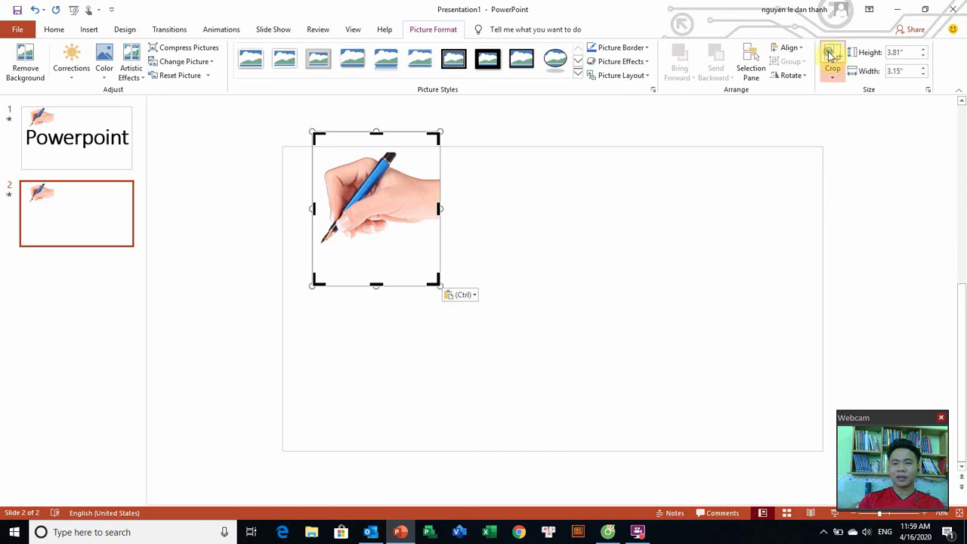
pyautogui.moveTo(375, 283); pyautogui.dragTo(384, 245)
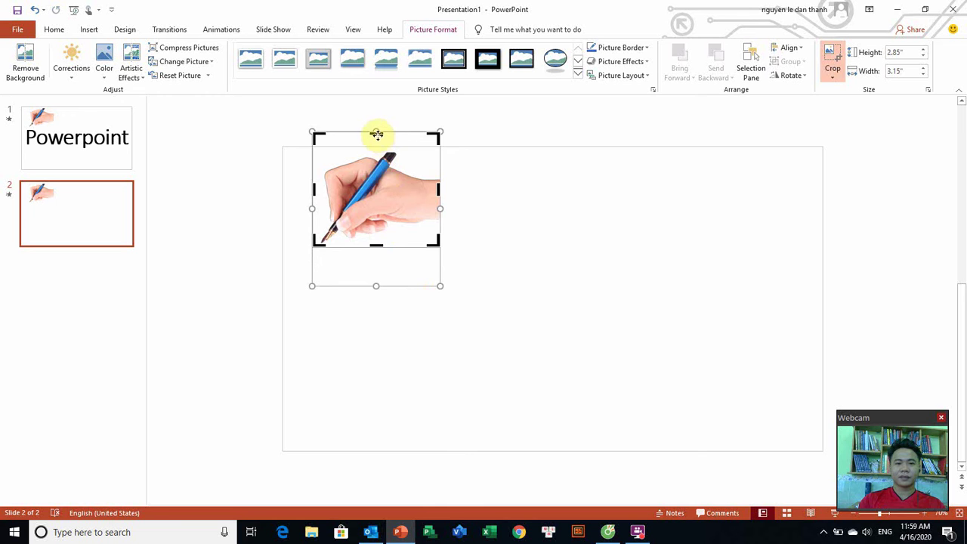
pyautogui.moveTo(377, 134); pyautogui.dragTo(379, 149)
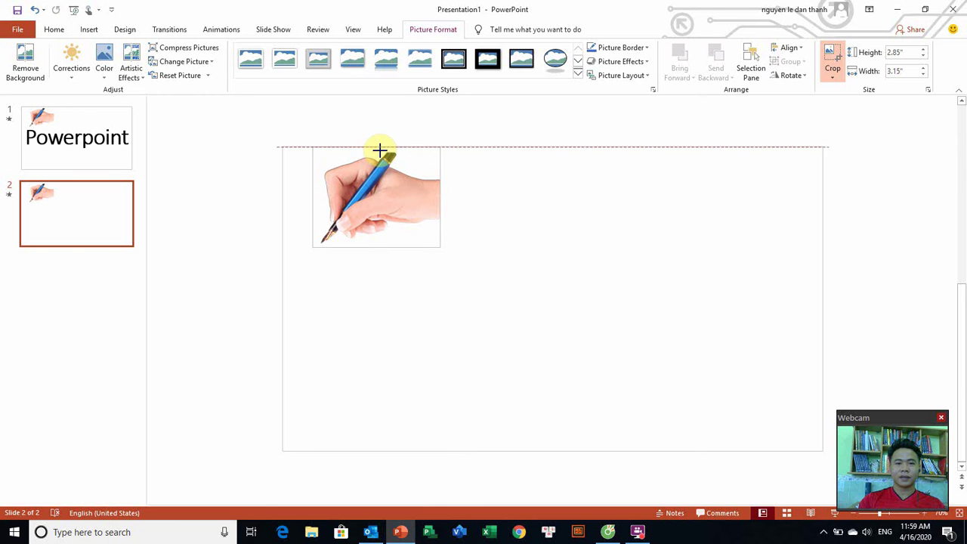
pyautogui.click(557, 205)
# - Move the cropped hand picture slightly lower near the slide's upper left
pyautogui.click(410, 209)
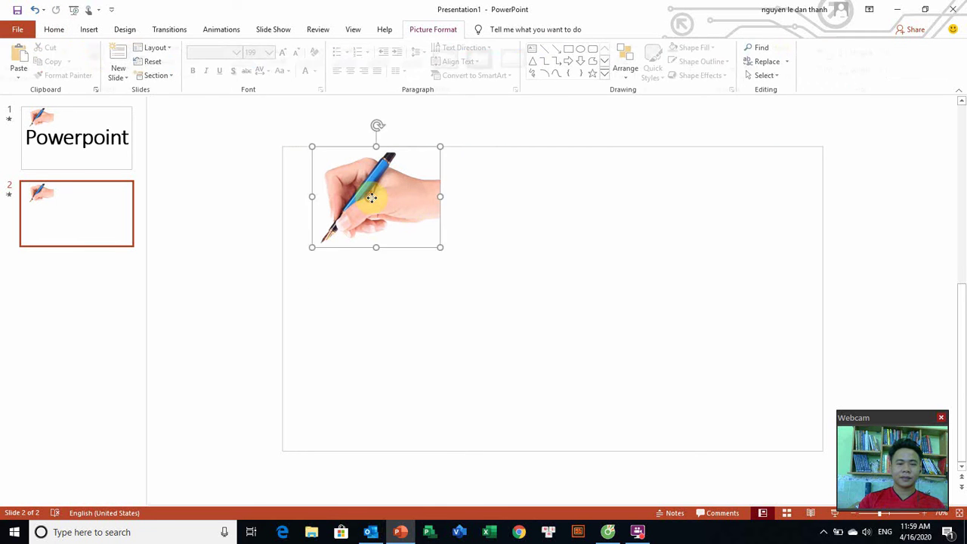
pyautogui.moveTo(371, 189)
pyautogui.mouseDown()
pyautogui.moveTo(369, 212)
pyautogui.moveTo(333, 218)
pyautogui.mouseUp()
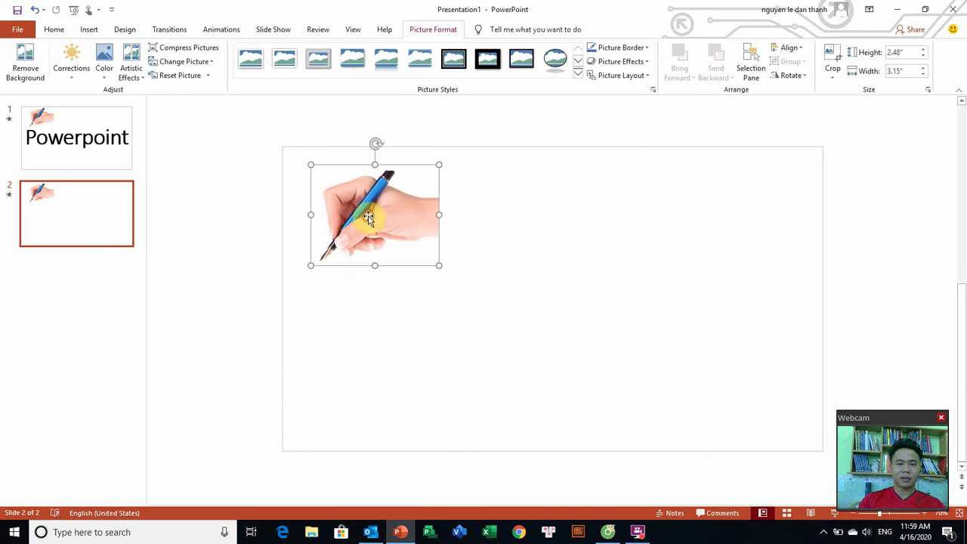
pyautogui.click(527, 219)
pyautogui.click(89, 29)
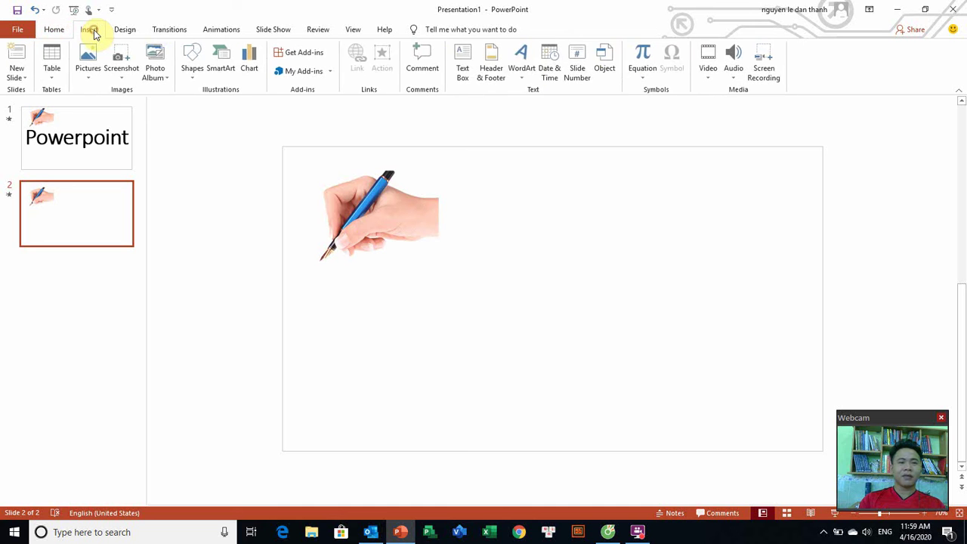
# - Add a text box reading POWERPOINT just below the pen tip
pyautogui.click(469, 76)
pyautogui.click(326, 280)
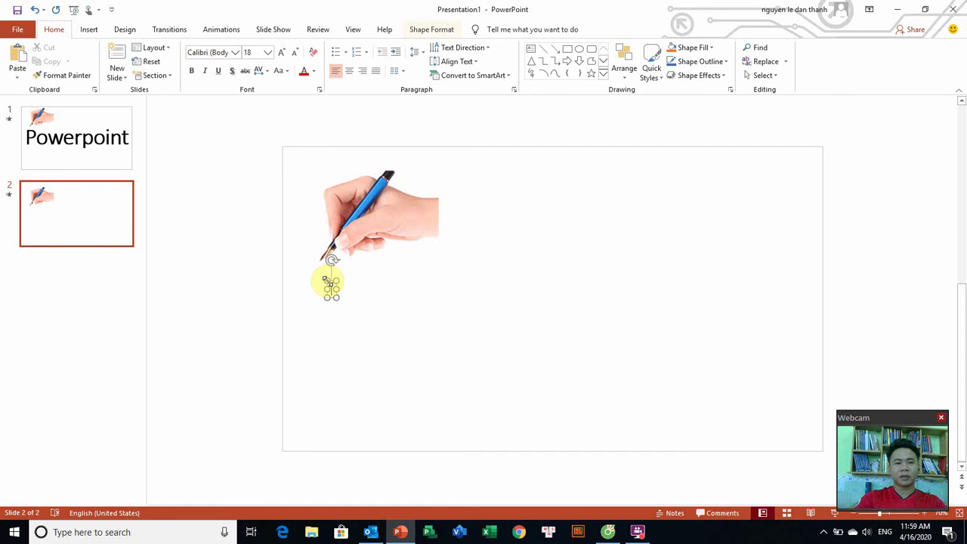
pyautogui.write('p')
pyautogui.write('owER')
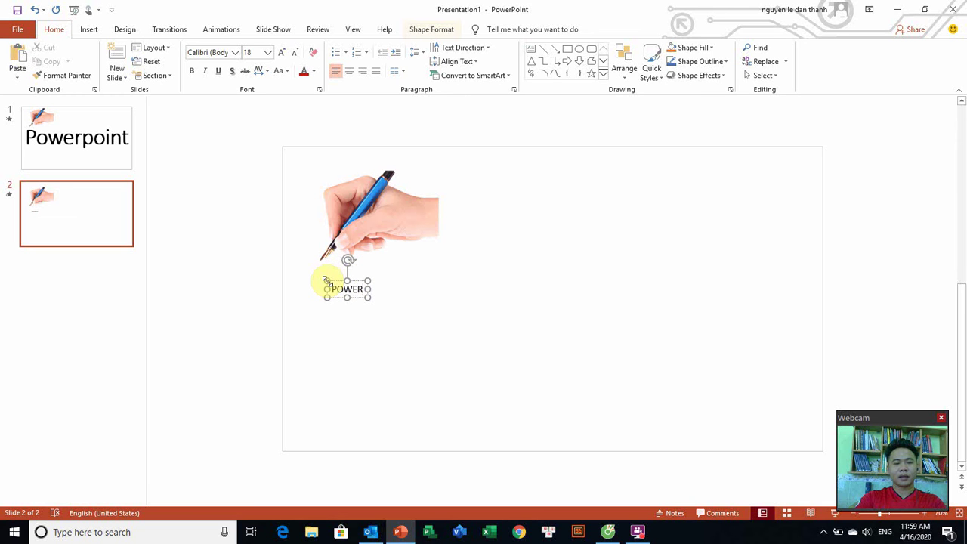
pyautogui.write('POINT')
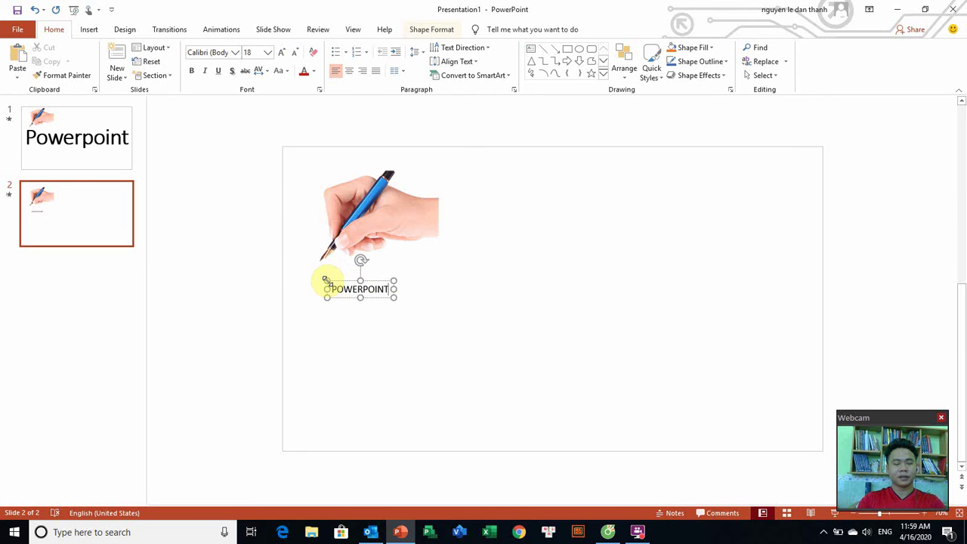
# - Resize all the POWERPOINT text to 138 pt
pyautogui.hotkey('ctrl', 'a')
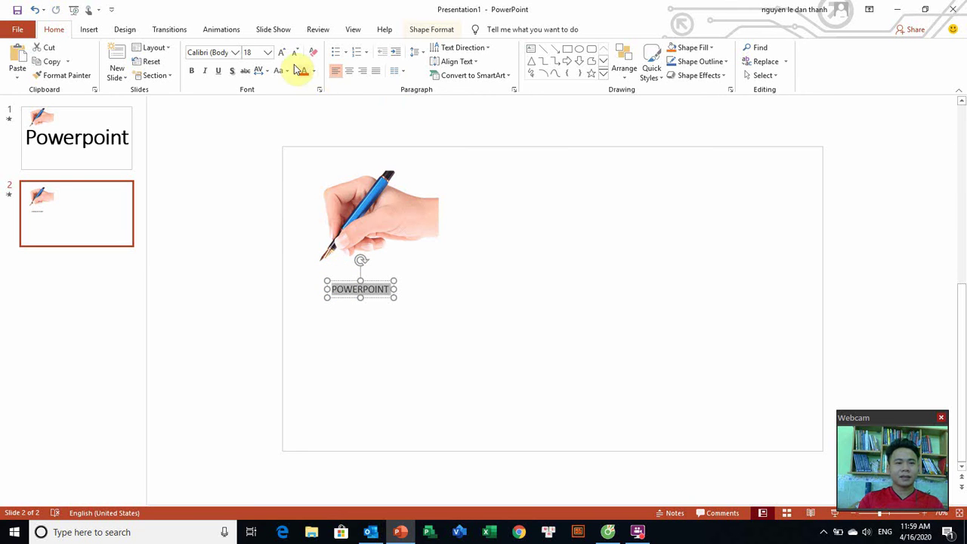
pyautogui.click(287, 60)
pyautogui.click(286, 60)
pyautogui.click(286, 60)
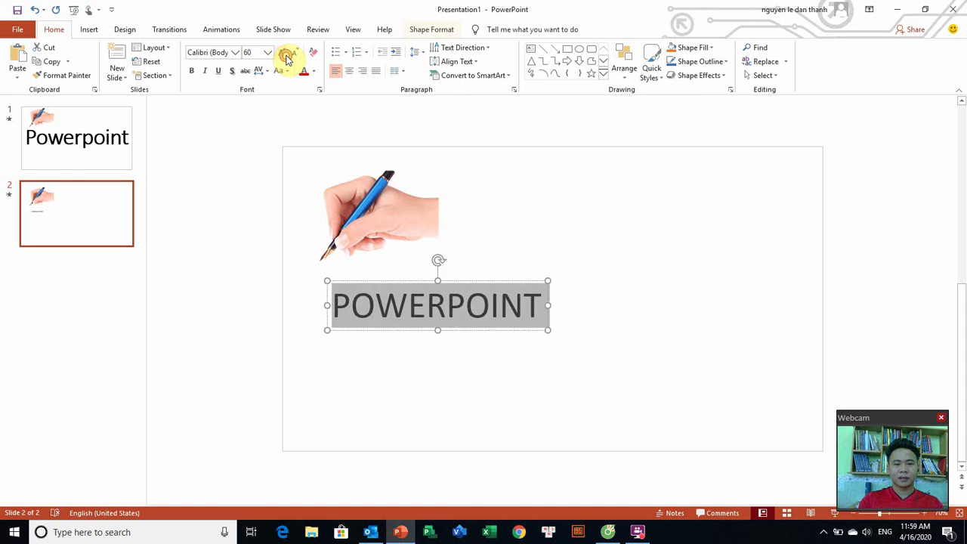
pyautogui.click(286, 60)
pyautogui.click(287, 59)
pyautogui.click(287, 60)
pyautogui.click(287, 59)
pyautogui.click(287, 59)
pyautogui.click(287, 59)
pyautogui.click(288, 59)
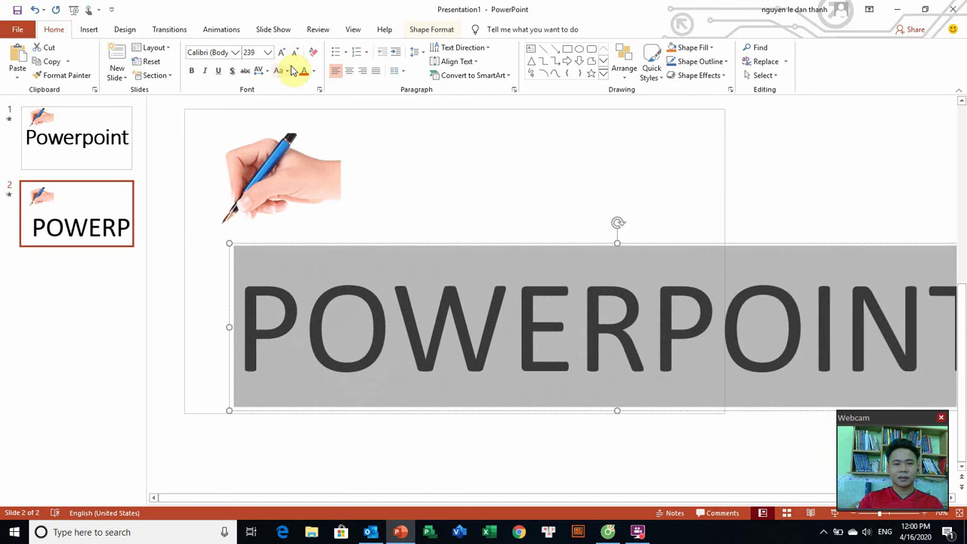
pyautogui.click(295, 57)
pyautogui.click(294, 57)
pyautogui.click(294, 57)
pyautogui.click(293, 58)
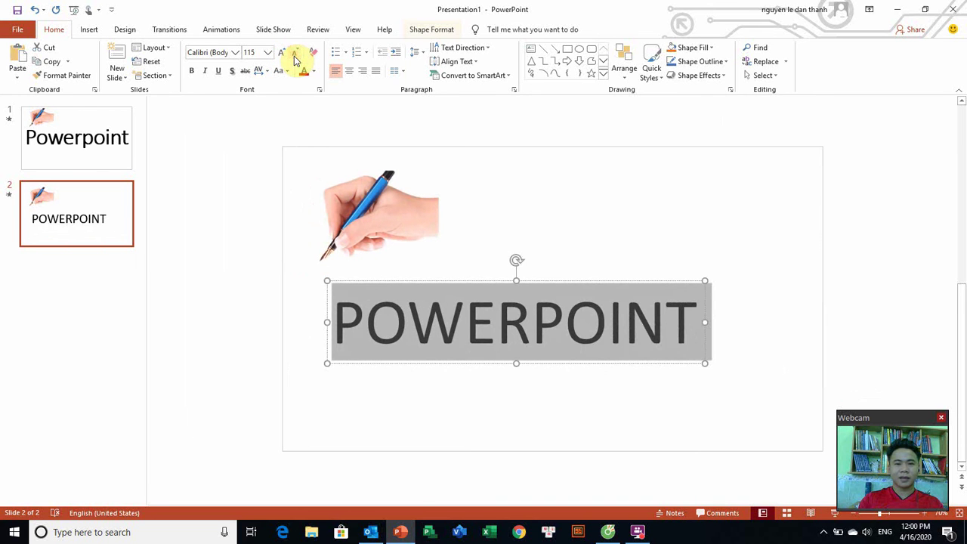
pyautogui.click(282, 60)
pyautogui.click(282, 60)
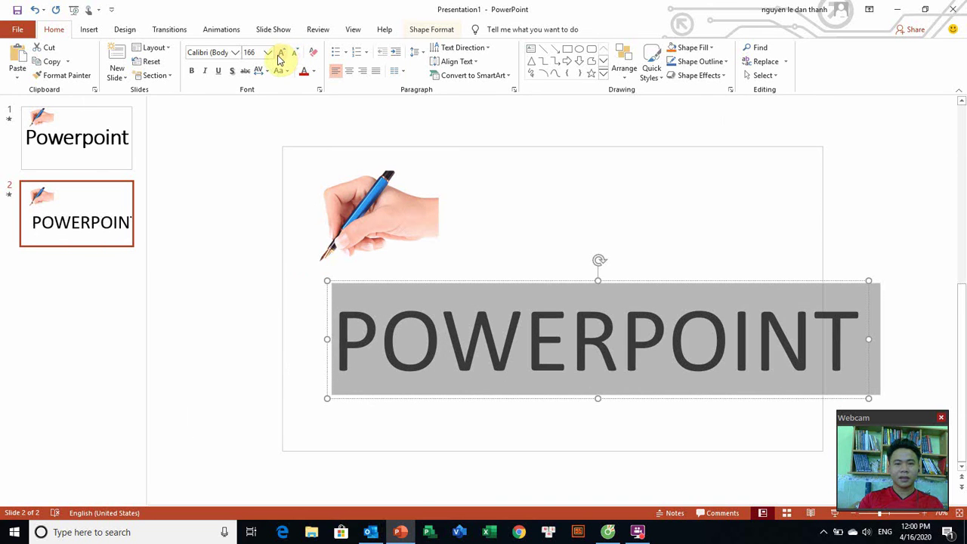
pyautogui.click(293, 60)
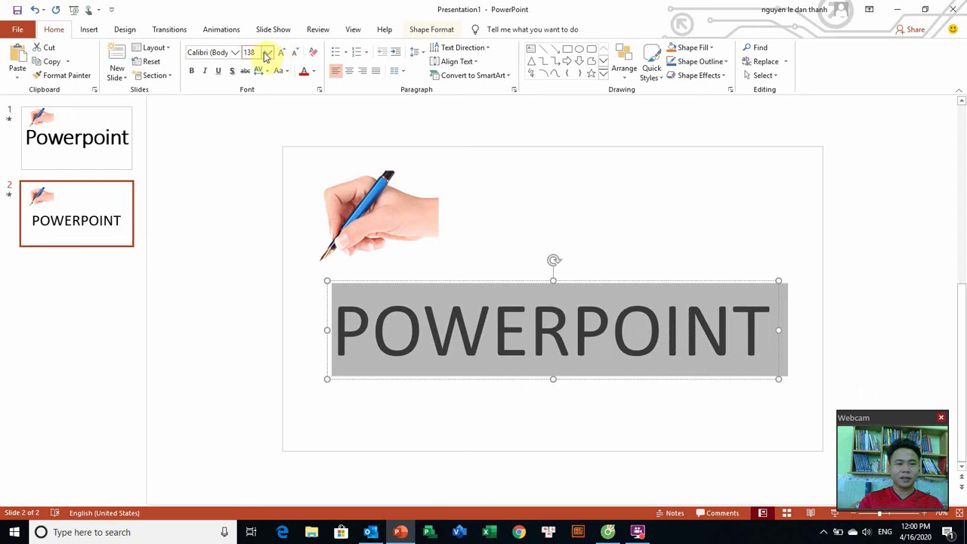
# - Change the POWERPOINT text to Segoe Script and reduce it from 138 to 96 pt
pyautogui.click(235, 52)
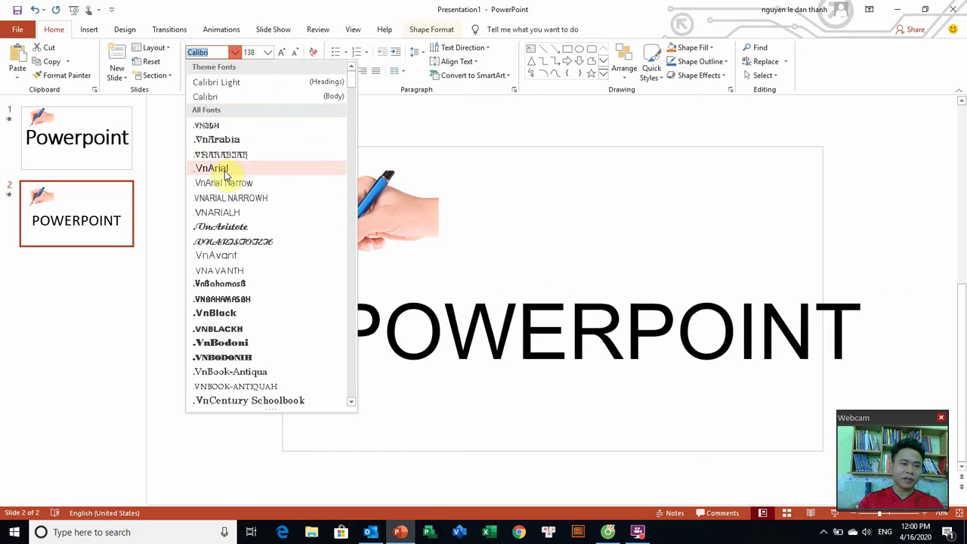
pyautogui.scroll(-3, 227, 172)
pyautogui.scroll(-5, 228, 173)
pyautogui.scroll(-10, 228, 174)
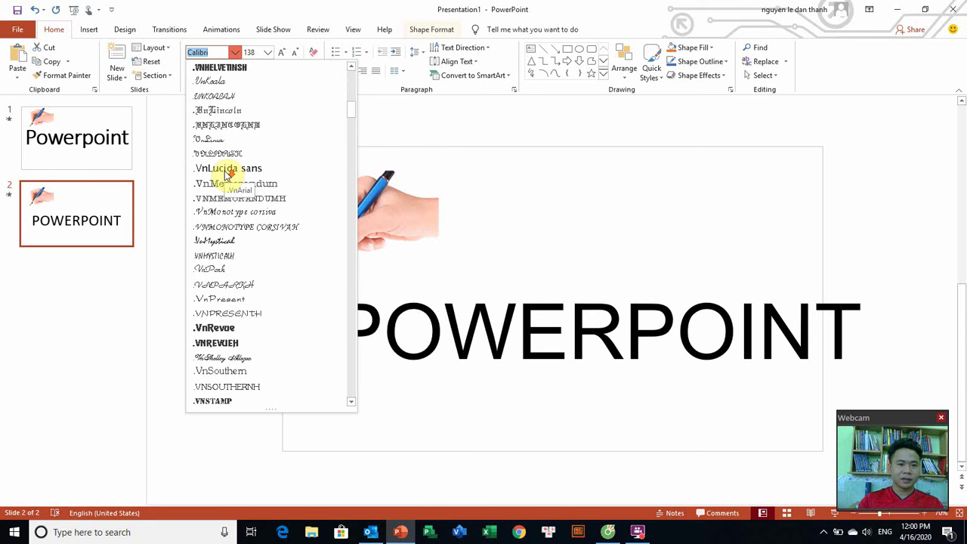
pyautogui.scroll(-6, 228, 174)
pyautogui.scroll(-5, 228, 174)
pyautogui.scroll(-10, 228, 174)
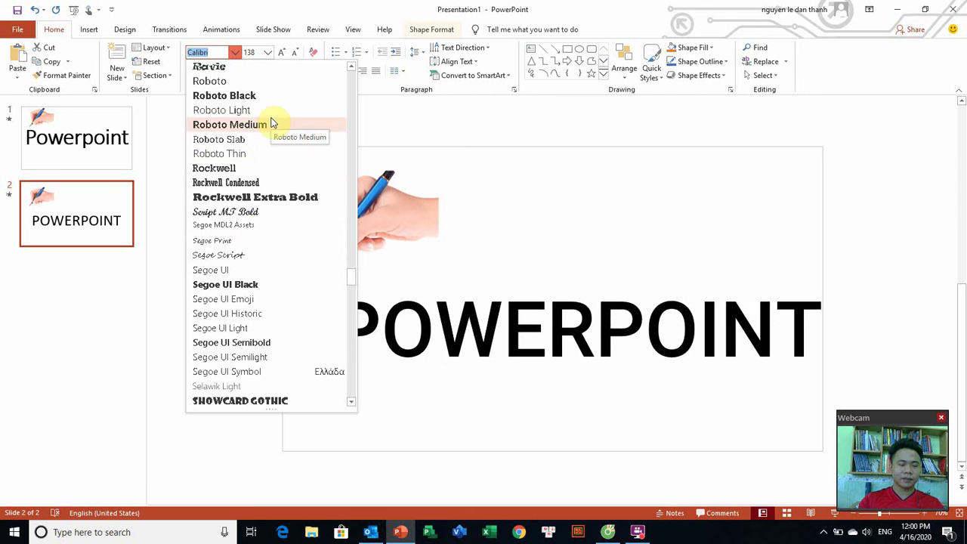
pyautogui.click(241, 259)
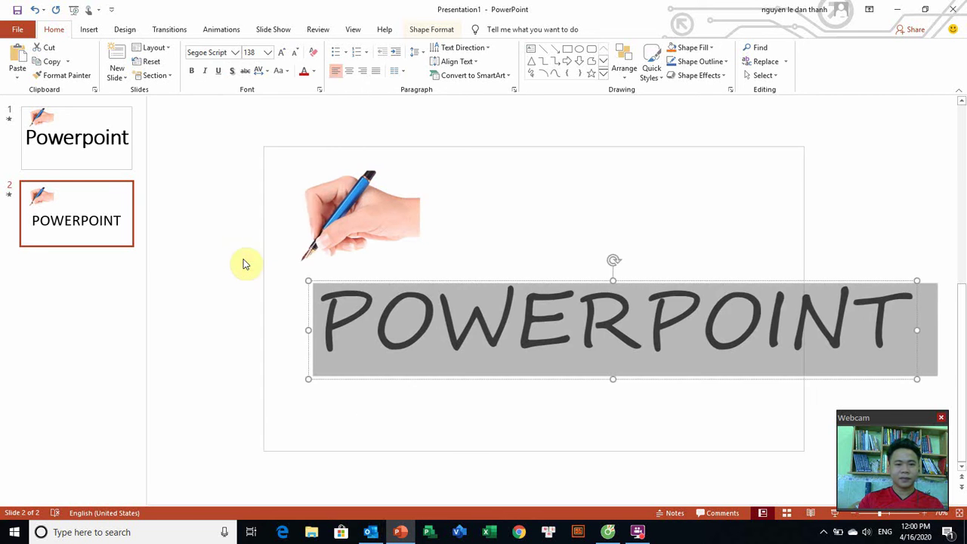
pyautogui.click(293, 60)
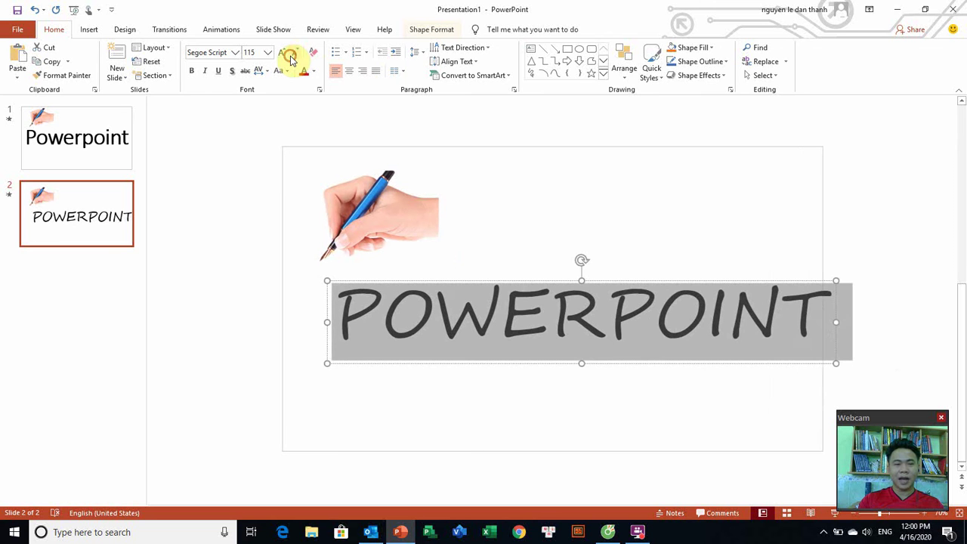
pyautogui.click(293, 58)
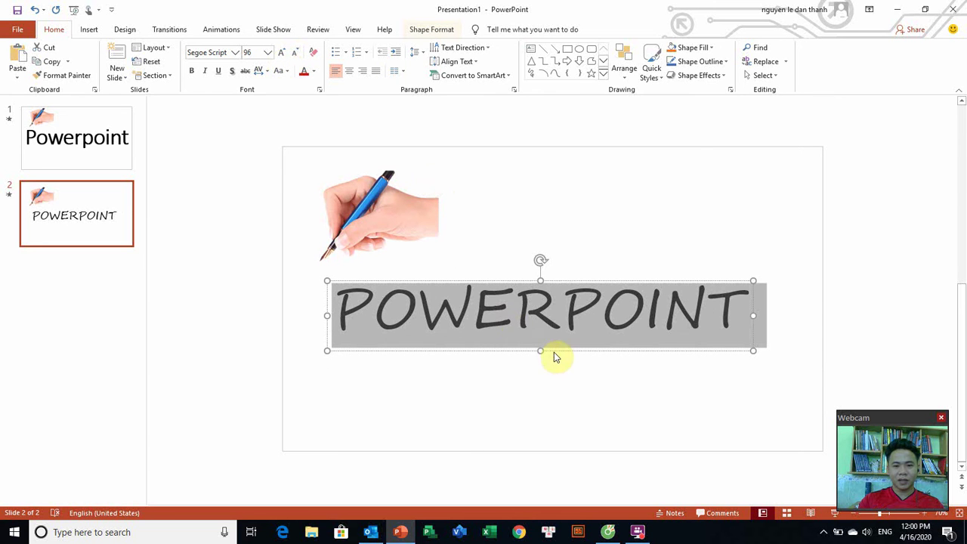
pyautogui.click(559, 353)
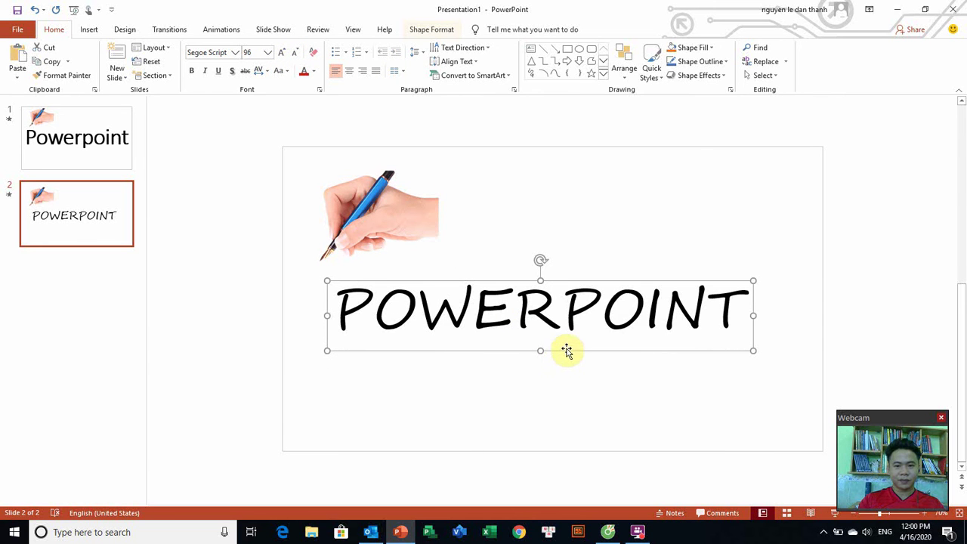
# - Make POWERPOINT bold and shadowed at 115 pt, shifted slightly left under the pen
pyautogui.click(192, 71)
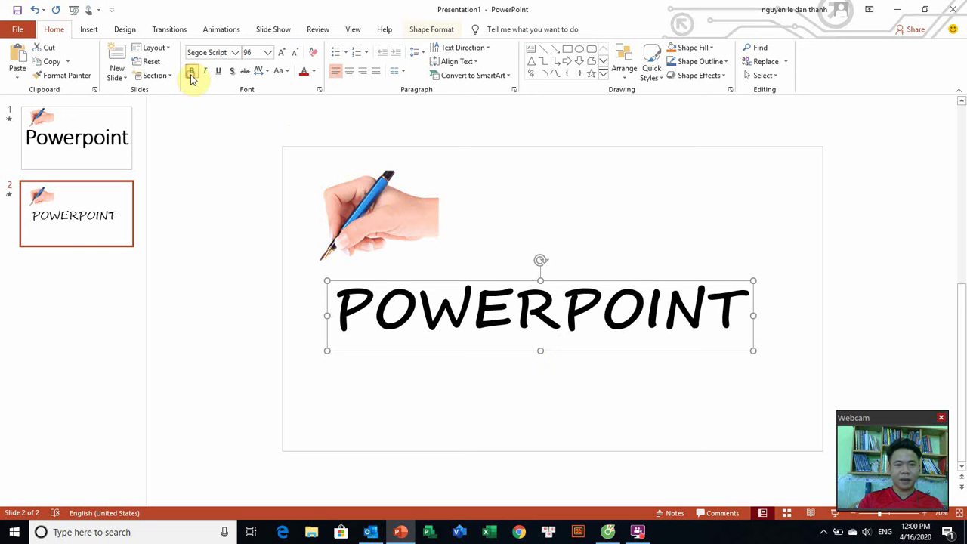
pyautogui.click(234, 72)
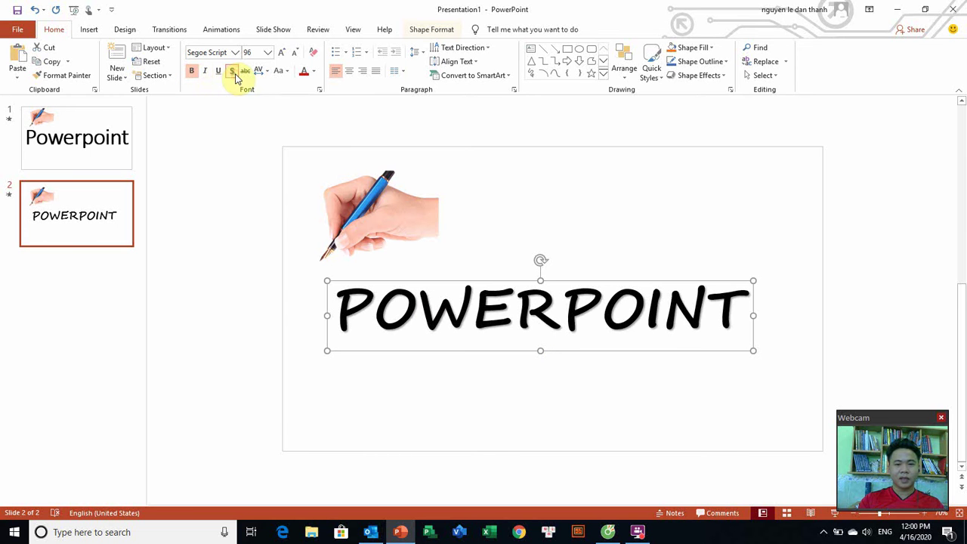
pyautogui.click(281, 52)
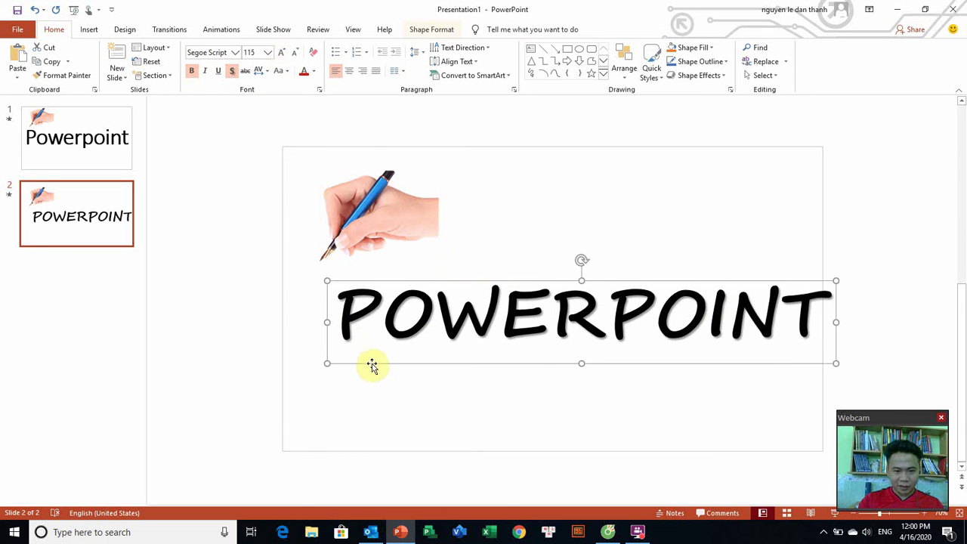
pyautogui.moveTo(371, 363); pyautogui.dragTo(340, 366)
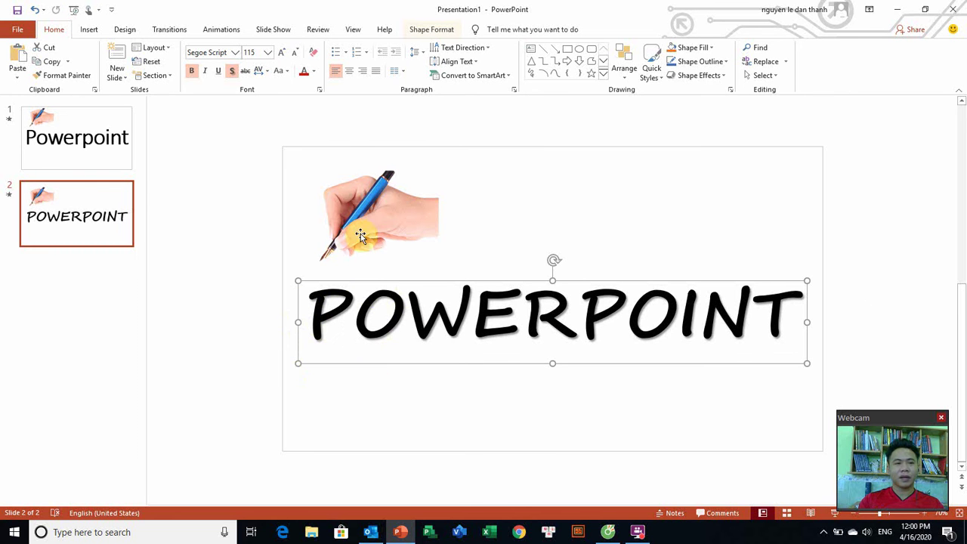
# - Change the POWERPOINT text colour from black to orange
pyautogui.click(315, 72)
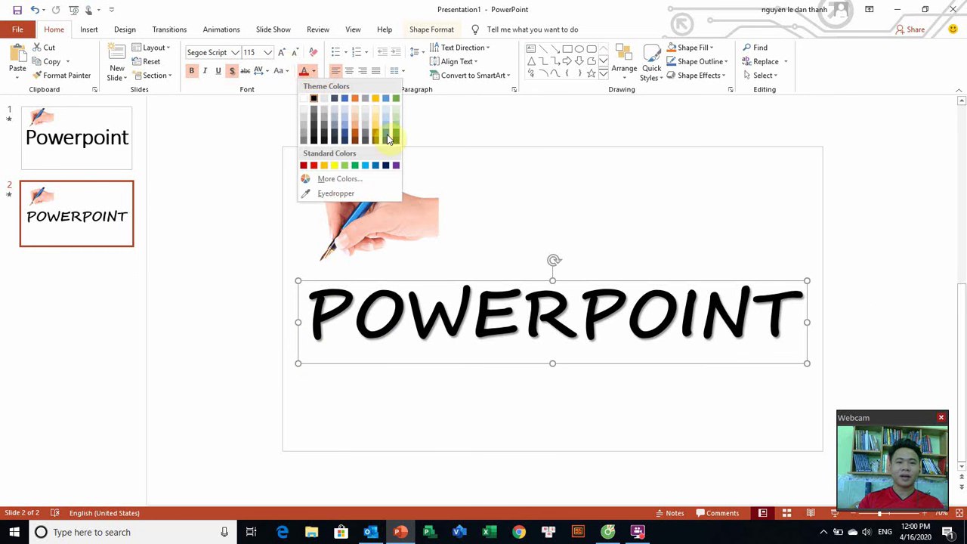
pyautogui.click(358, 103)
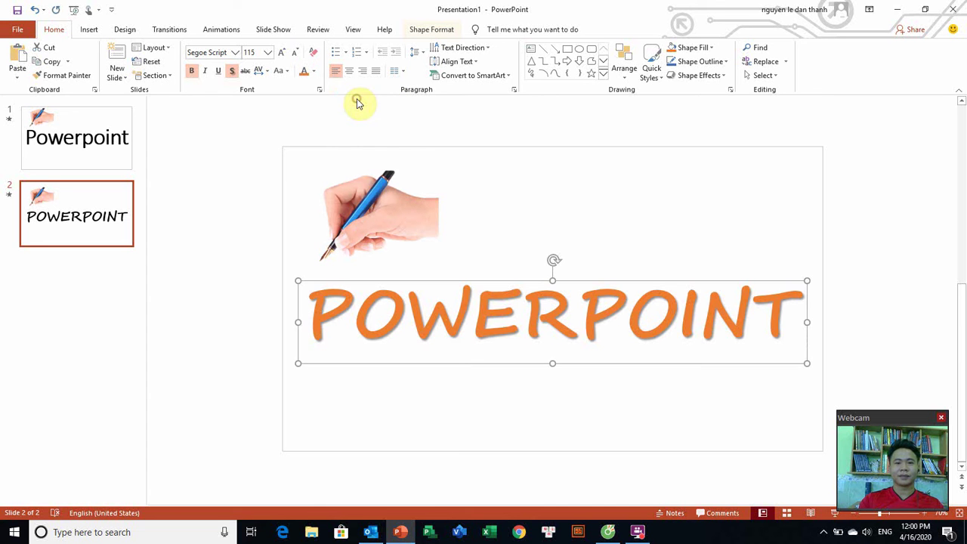
pyautogui.click(368, 232)
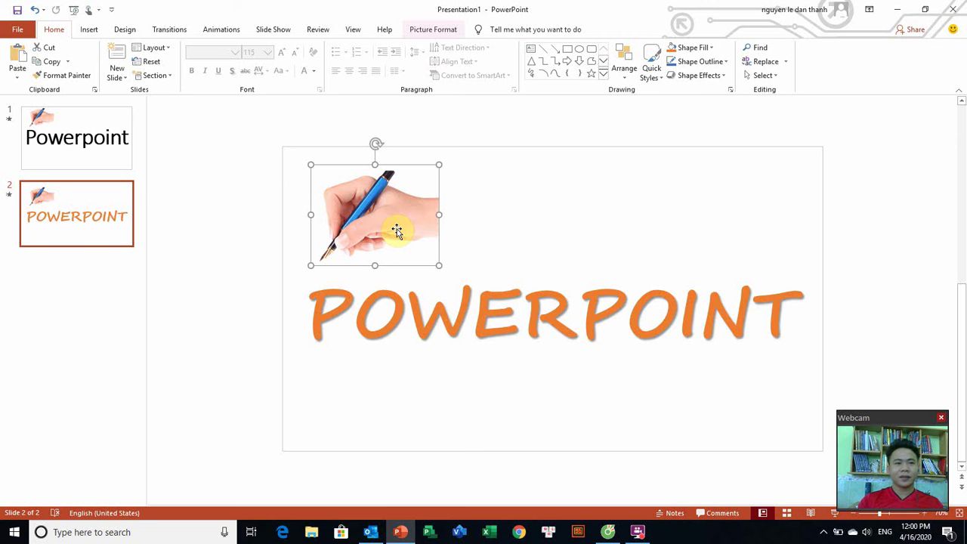
# - Preview the hand's copied custom motion path and play it from the Animation Pane
pyautogui.click(223, 30)
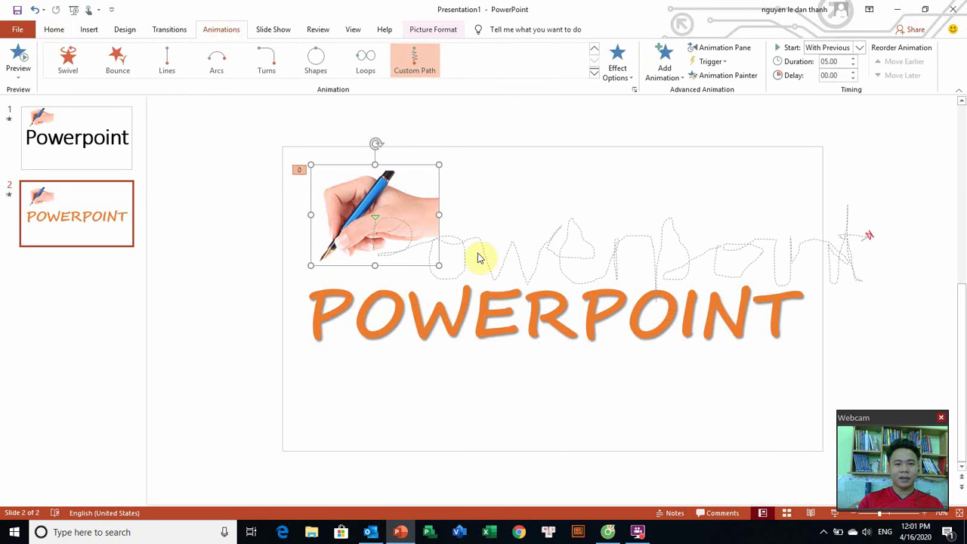
pyautogui.click(428, 212)
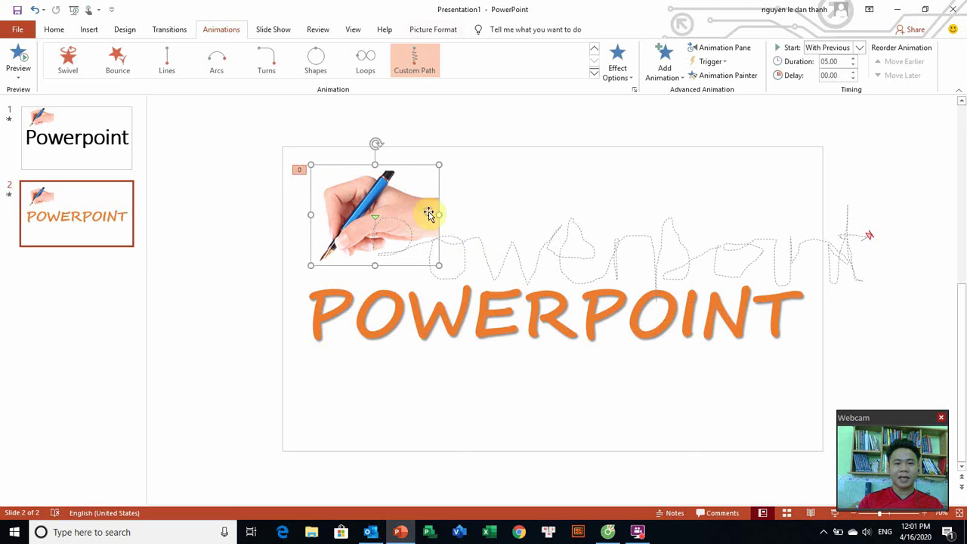
pyautogui.click(710, 51)
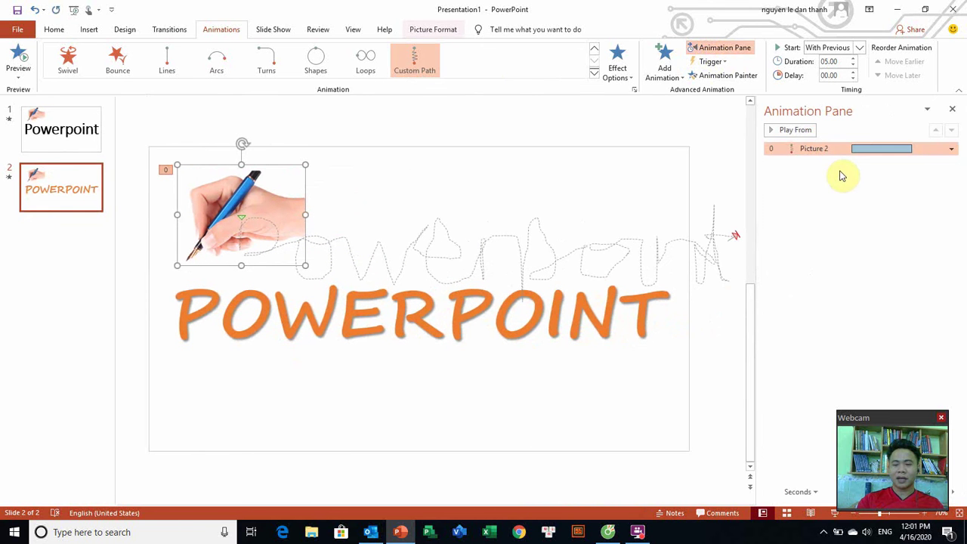
pyautogui.click(926, 150)
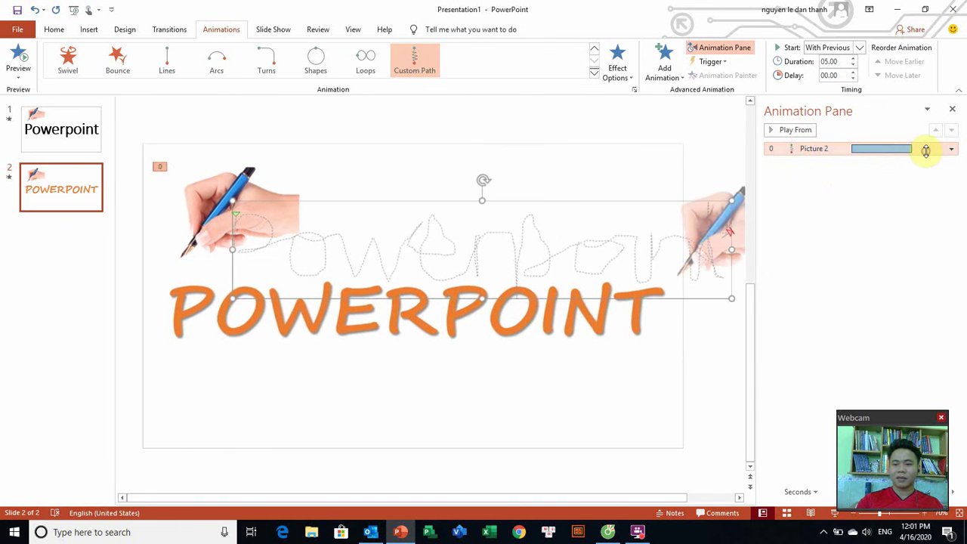
pyautogui.click(380, 318)
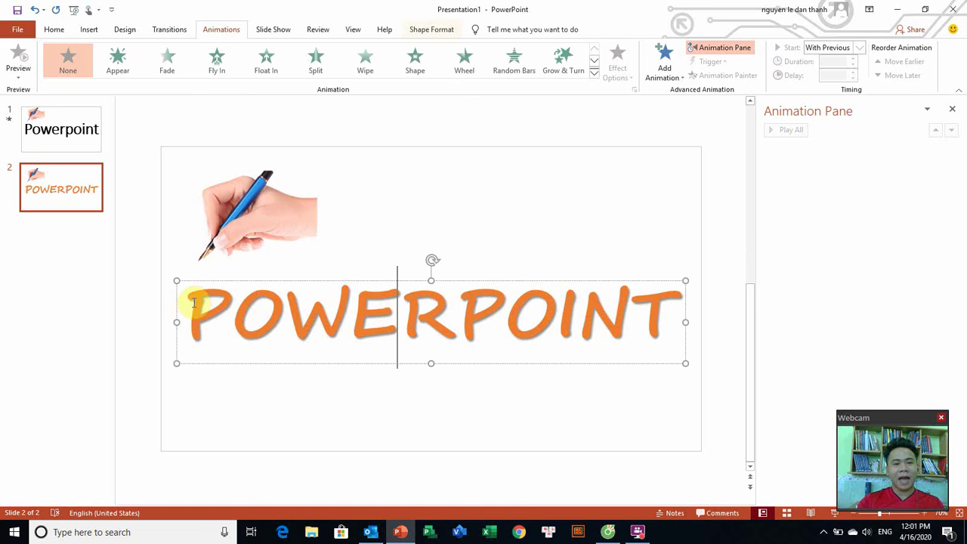
# - Give POWERPOINT a Fade entrance animating by letter with 100% delay between letters
pyautogui.moveTo(190, 308)
pyautogui.mouseDown()
pyautogui.moveTo(650, 314)
pyautogui.moveTo(661, 327)
pyautogui.mouseUp()
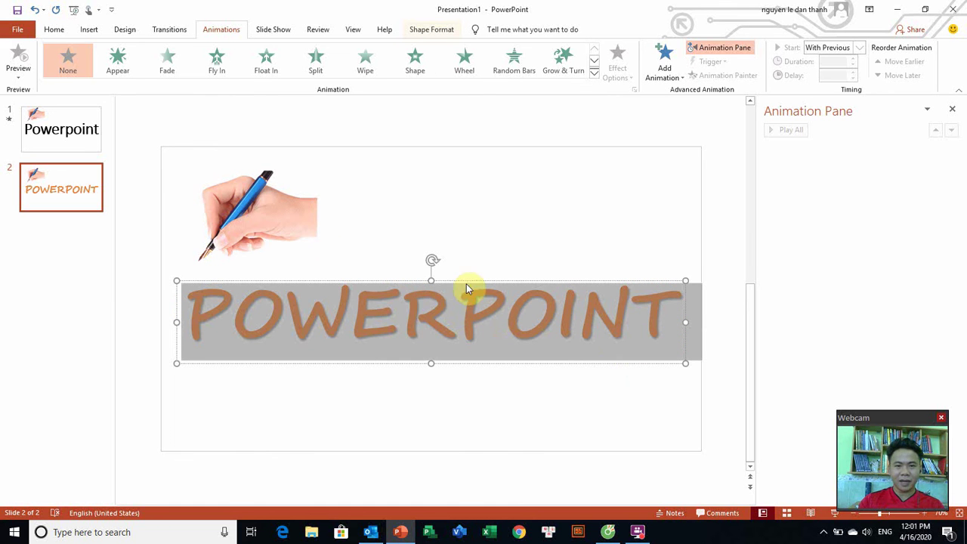
pyautogui.click(173, 72)
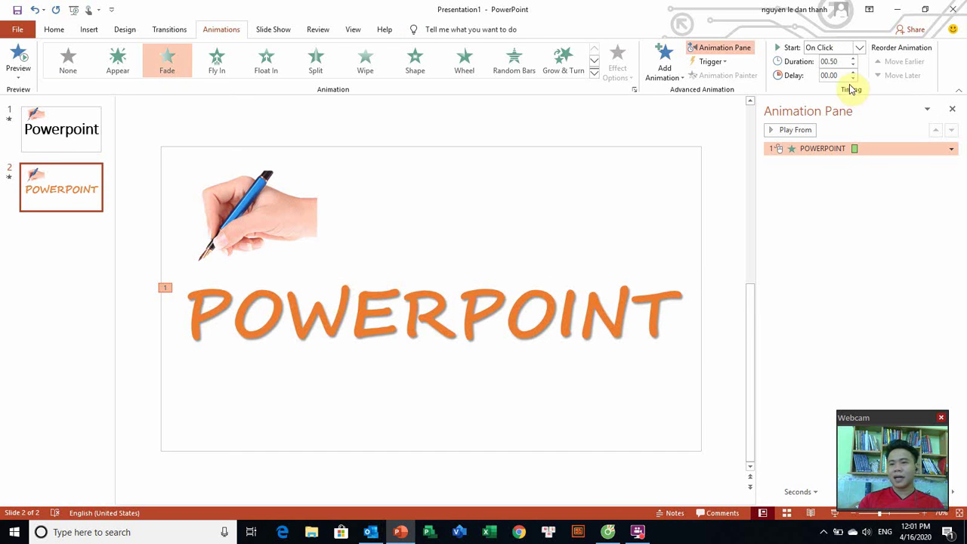
pyautogui.click(952, 150)
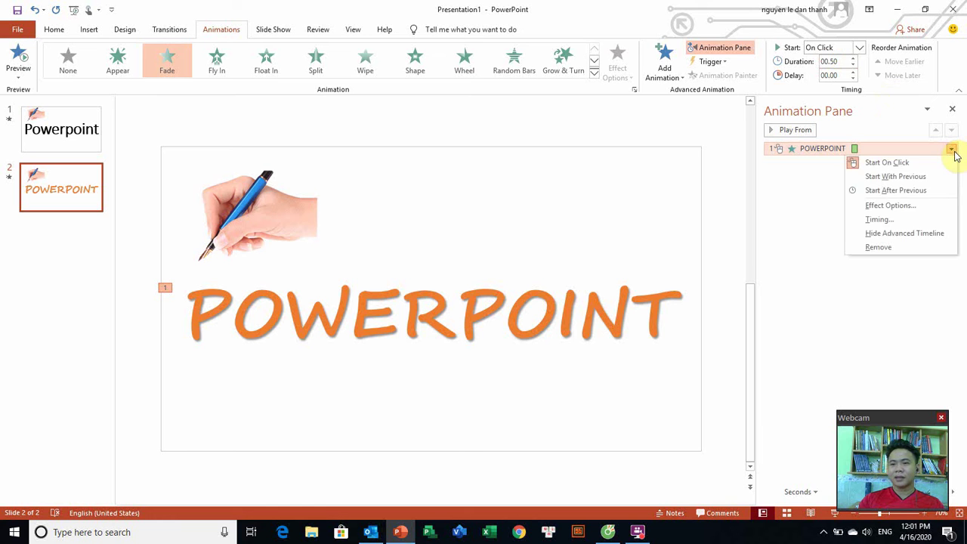
pyautogui.click(899, 219)
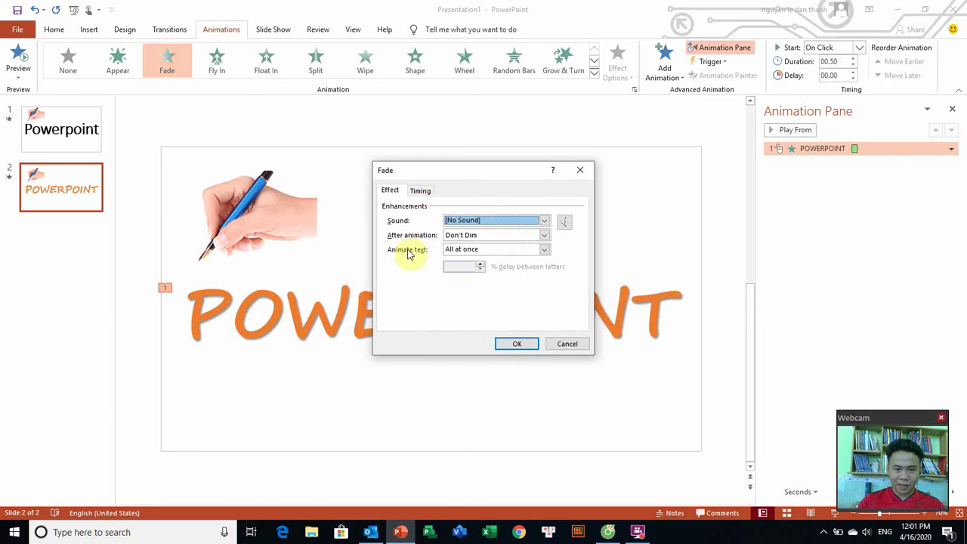
pyautogui.click(454, 250)
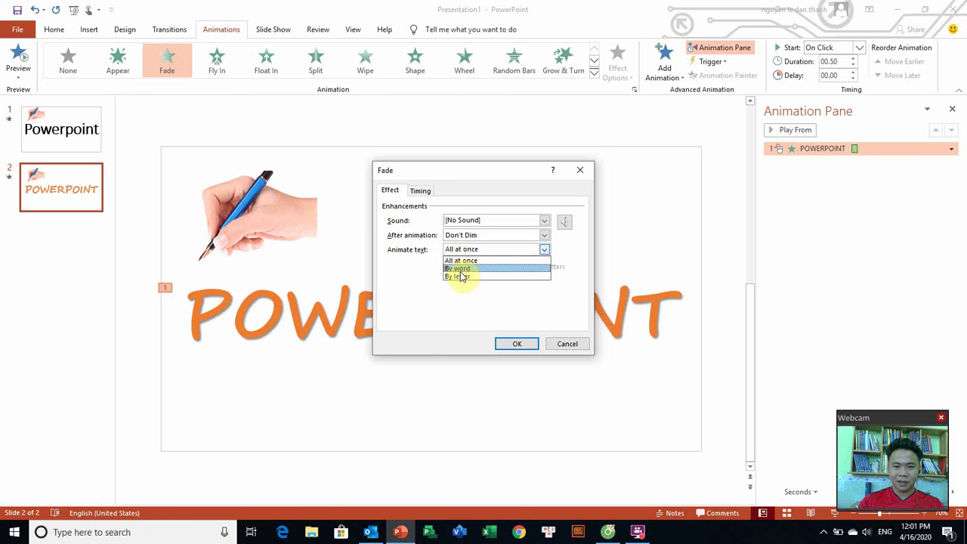
pyautogui.click(461, 277)
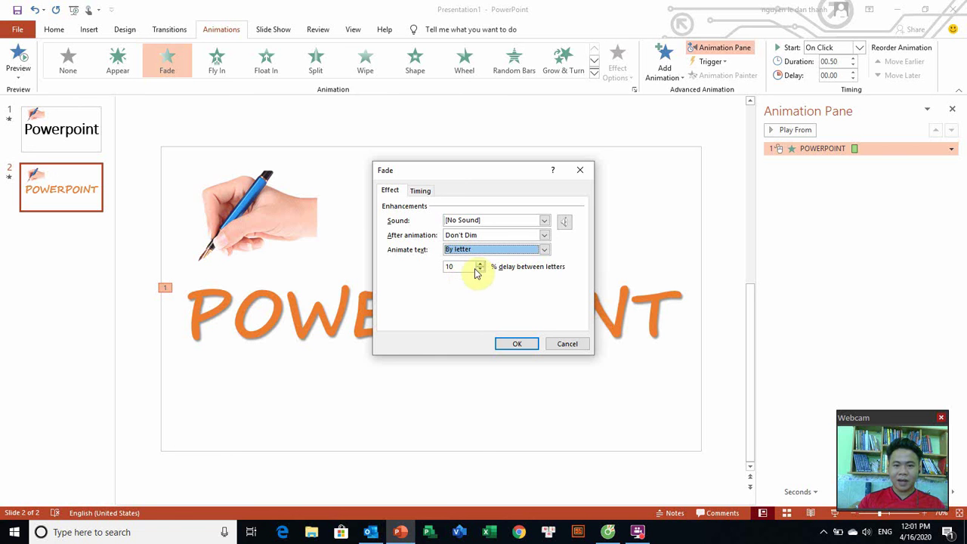
pyautogui.click(464, 267)
pyautogui.write('0')
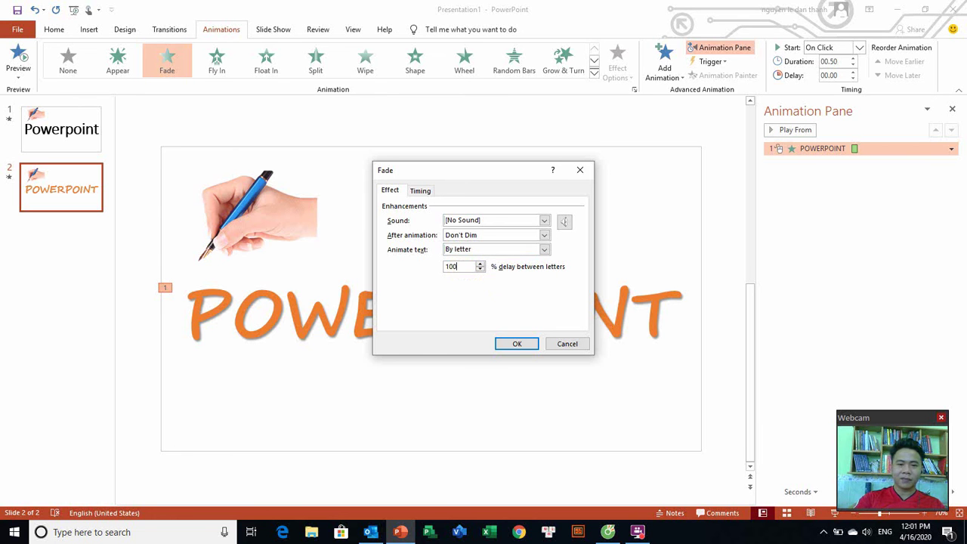
pyautogui.click(514, 345)
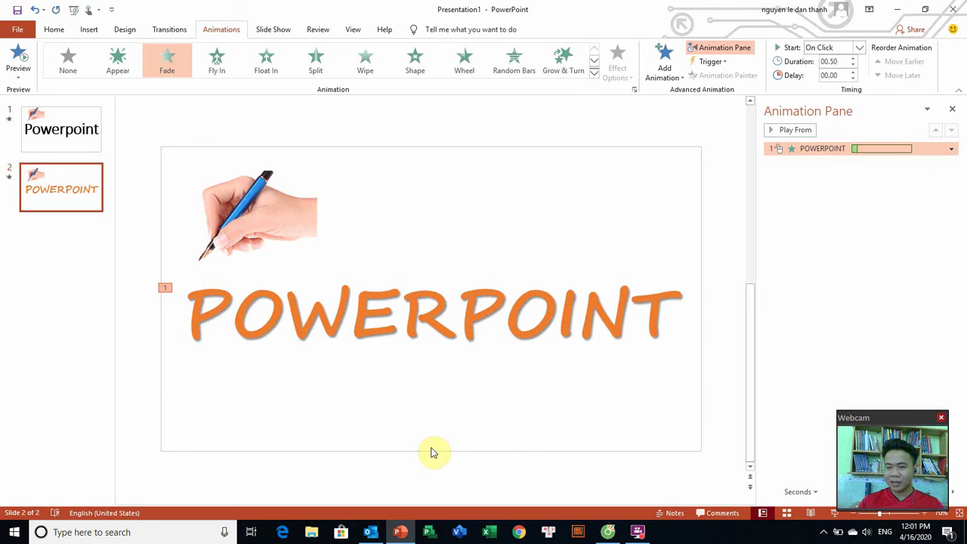
# - Select the hand picture and pick Custom Path from the Motion Paths effects
pyautogui.click(283, 236)
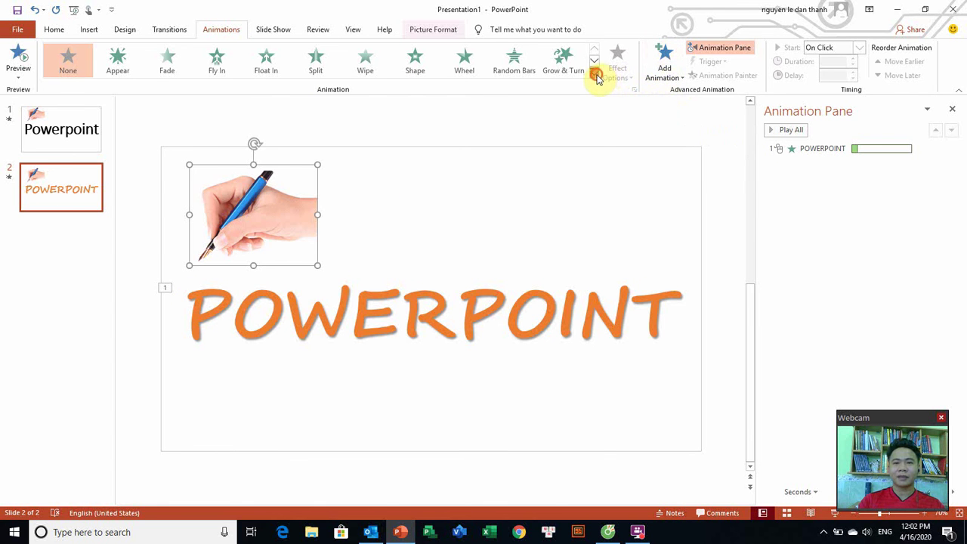
pyautogui.click(595, 75)
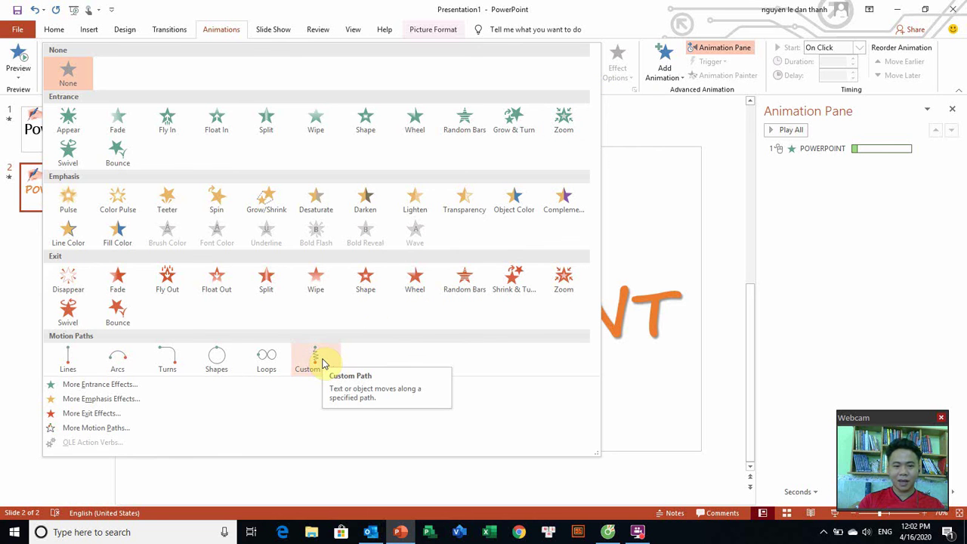
pyautogui.click(323, 362)
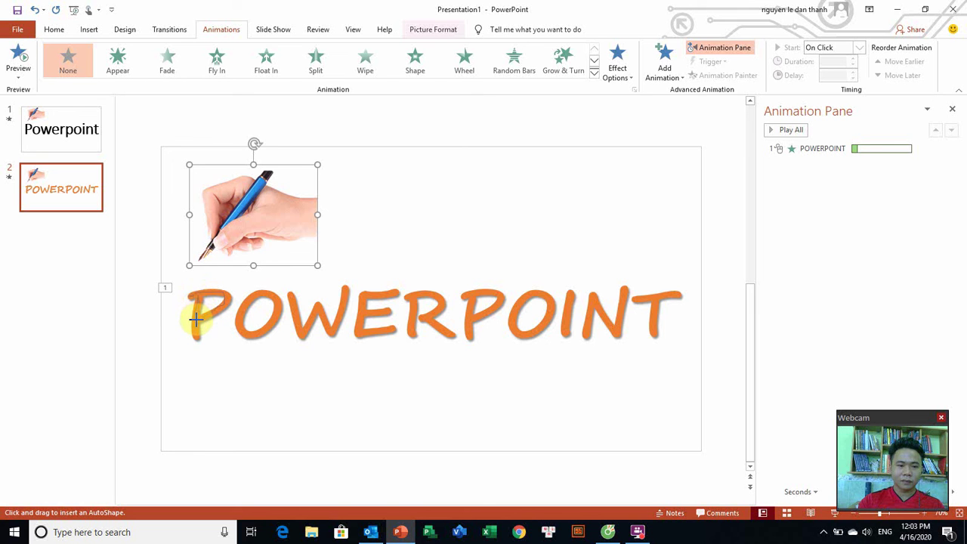
# - Draw a freehand path over P, O, W, E, R, P, O, I, N, T, finishing past the T
pyautogui.moveTo(198, 339)
pyautogui.mouseDown()
pyautogui.moveTo(255, 300)
pyautogui.moveTo(242, 316)
pyautogui.mouseUp()
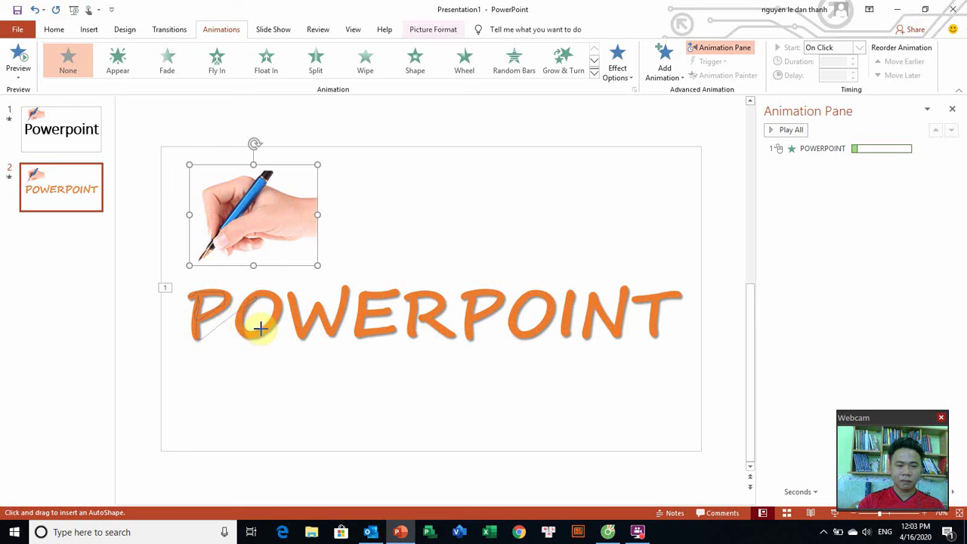
pyautogui.moveTo(260, 328); pyautogui.dragTo(267, 321)
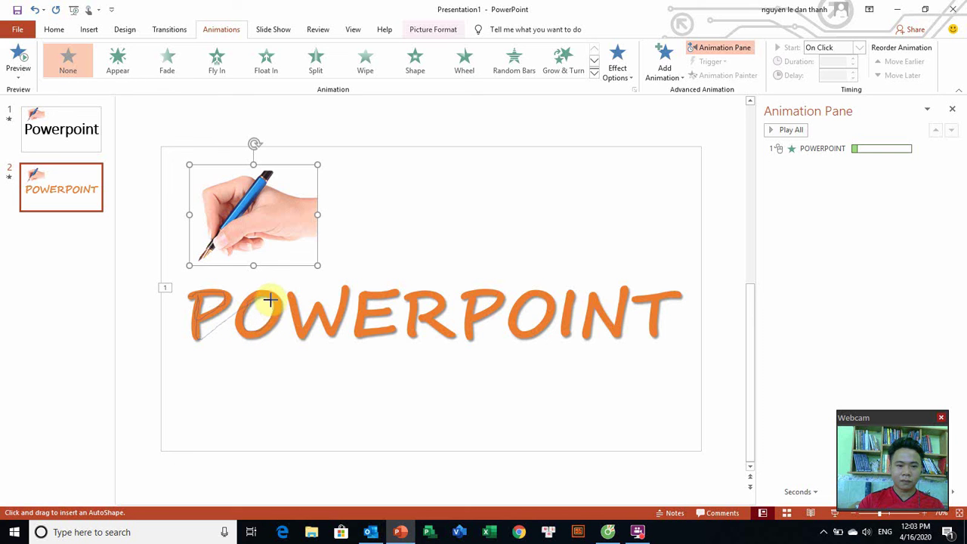
pyautogui.moveTo(255, 301); pyautogui.dragTo(280, 298)
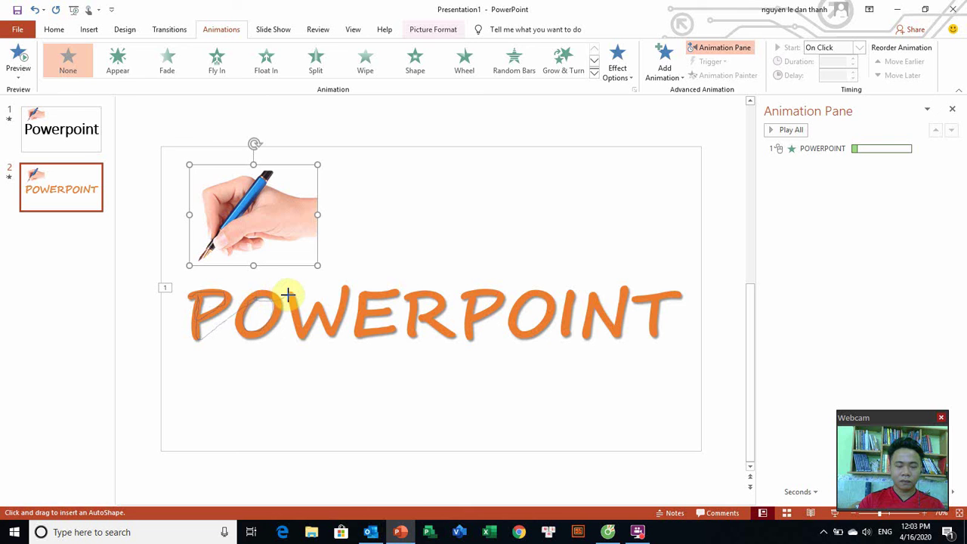
pyautogui.moveTo(291, 300); pyautogui.dragTo(297, 326)
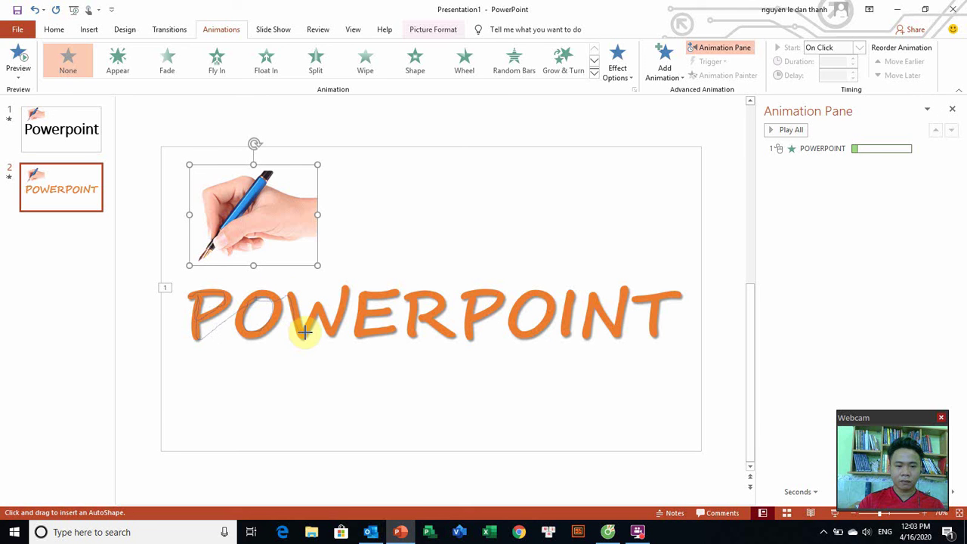
pyautogui.moveTo(305, 328); pyautogui.dragTo(313, 317)
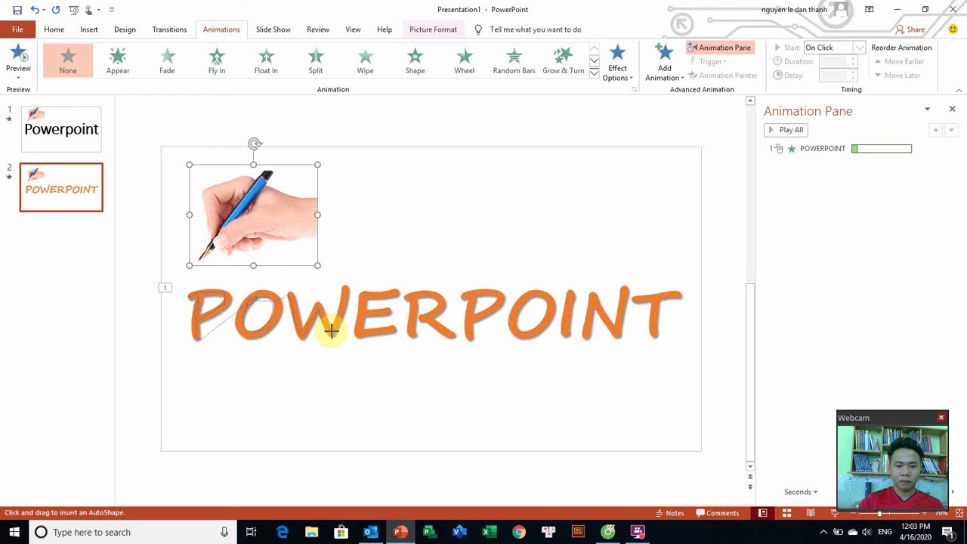
pyautogui.moveTo(331, 330)
pyautogui.mouseDown()
pyautogui.moveTo(345, 293)
pyautogui.moveTo(389, 292)
pyautogui.moveTo(355, 302)
pyautogui.moveTo(377, 312)
pyautogui.moveTo(360, 320)
pyautogui.mouseUp()
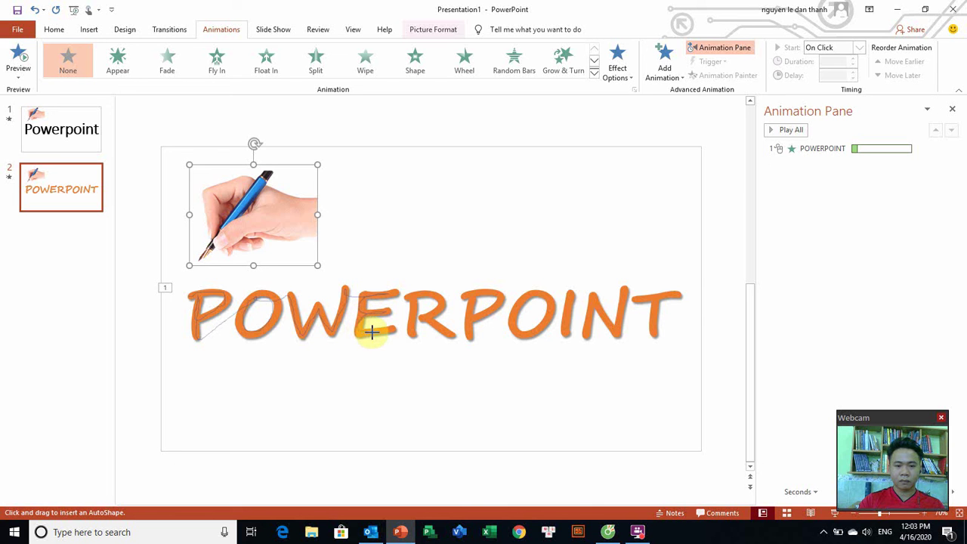
pyautogui.moveTo(371, 331)
pyautogui.mouseDown()
pyautogui.moveTo(384, 331)
pyautogui.moveTo(404, 304)
pyautogui.moveTo(412, 313)
pyautogui.moveTo(439, 302)
pyautogui.moveTo(431, 313)
pyautogui.moveTo(451, 334)
pyautogui.moveTo(462, 298)
pyautogui.moveTo(497, 293)
pyautogui.moveTo(485, 315)
pyautogui.moveTo(470, 312)
pyautogui.moveTo(540, 325)
pyautogui.mouseUp()
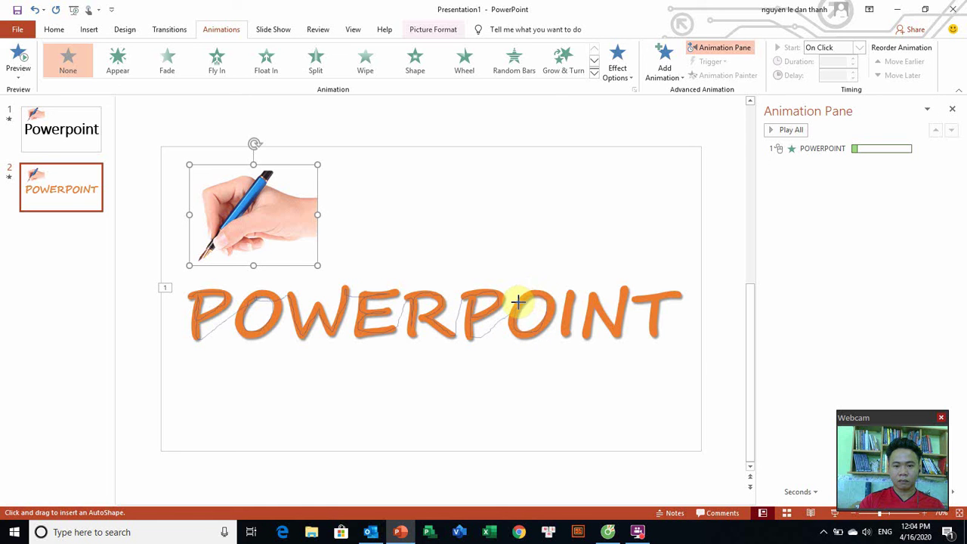
pyautogui.moveTo(517, 303)
pyautogui.mouseDown()
pyautogui.moveTo(558, 296)
pyautogui.moveTo(578, 334)
pyautogui.moveTo(592, 302)
pyautogui.moveTo(615, 320)
pyautogui.moveTo(627, 287)
pyautogui.moveTo(663, 297)
pyautogui.moveTo(654, 320)
pyautogui.moveTo(668, 336)
pyautogui.mouseUp()
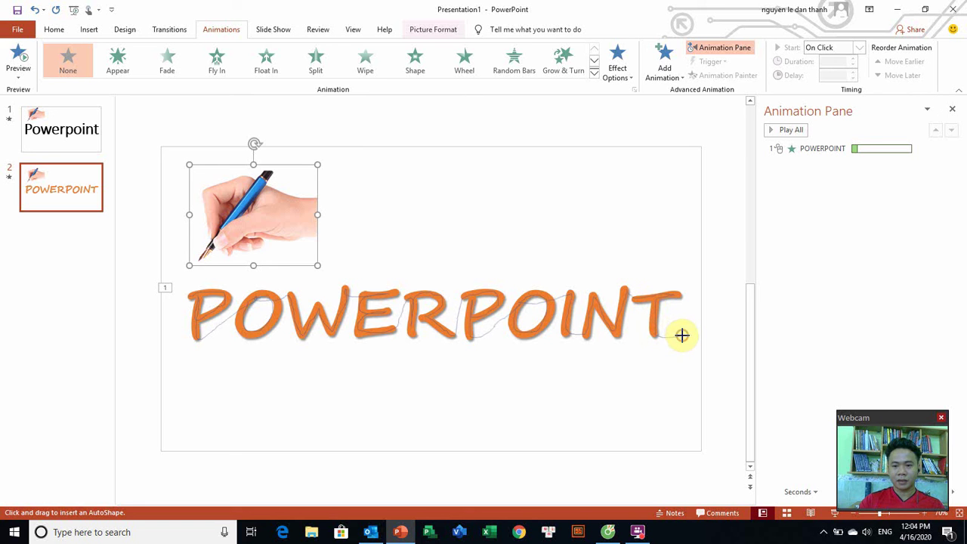
pyautogui.moveTo(682, 334); pyautogui.dragTo(682, 340)
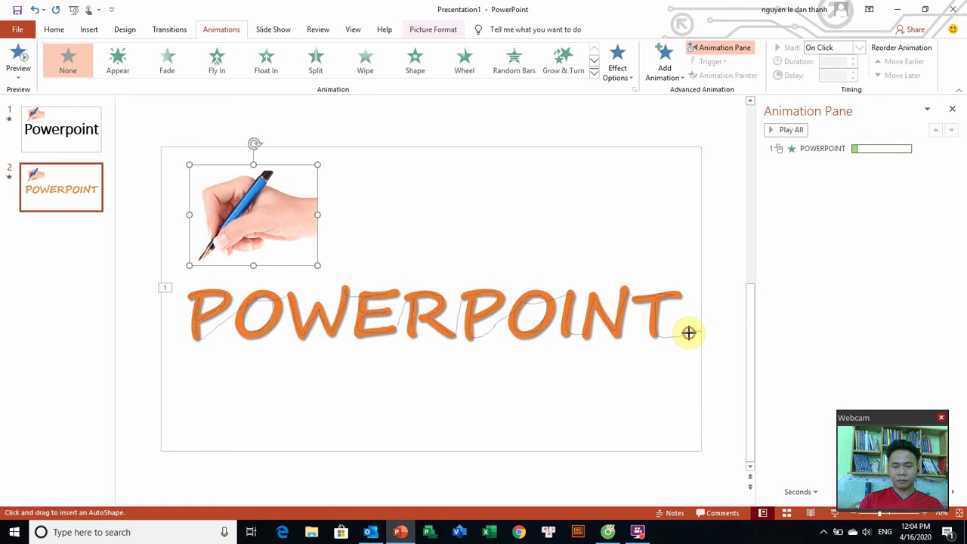
pyautogui.doubleClick(688, 333)
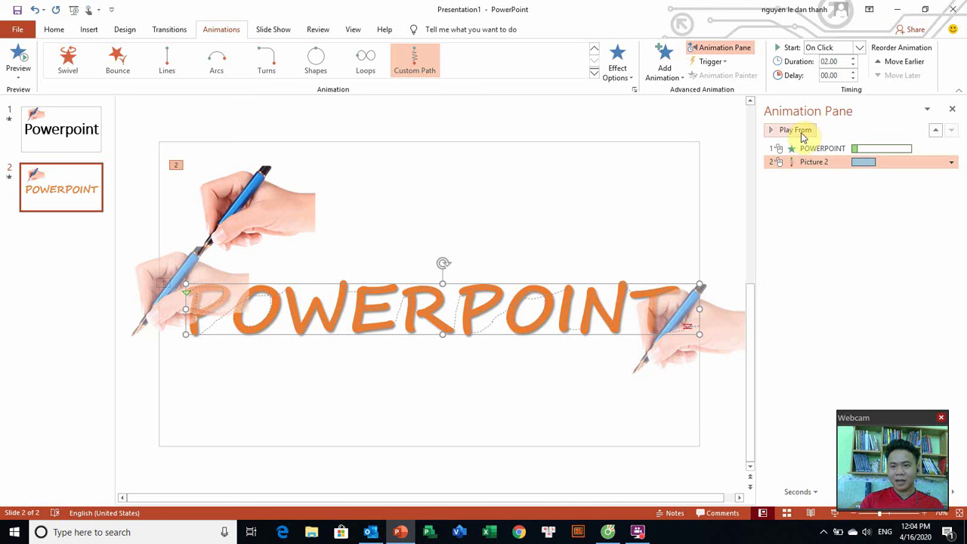
# - Preview the animation, then nudge the hand picture and its path up and right
pyautogui.click(801, 131)
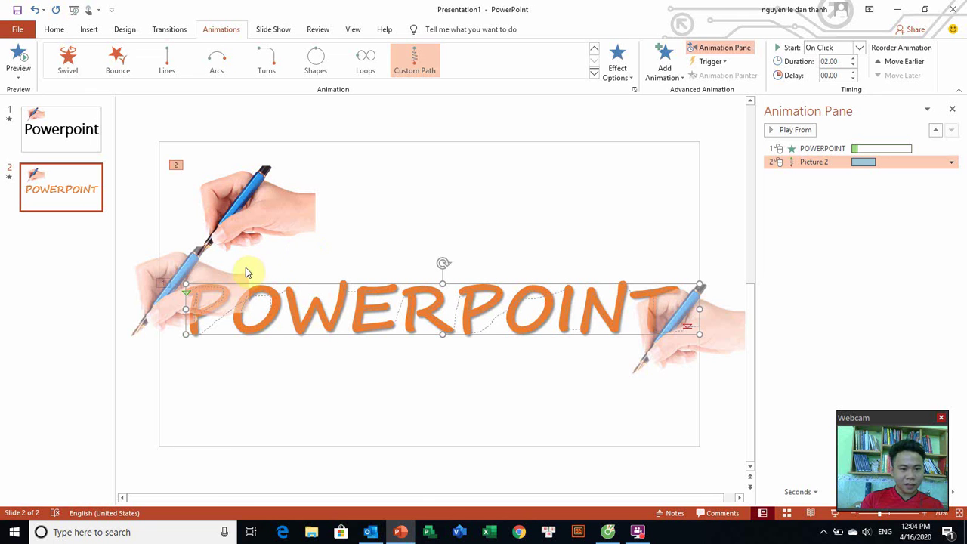
pyautogui.click(267, 232)
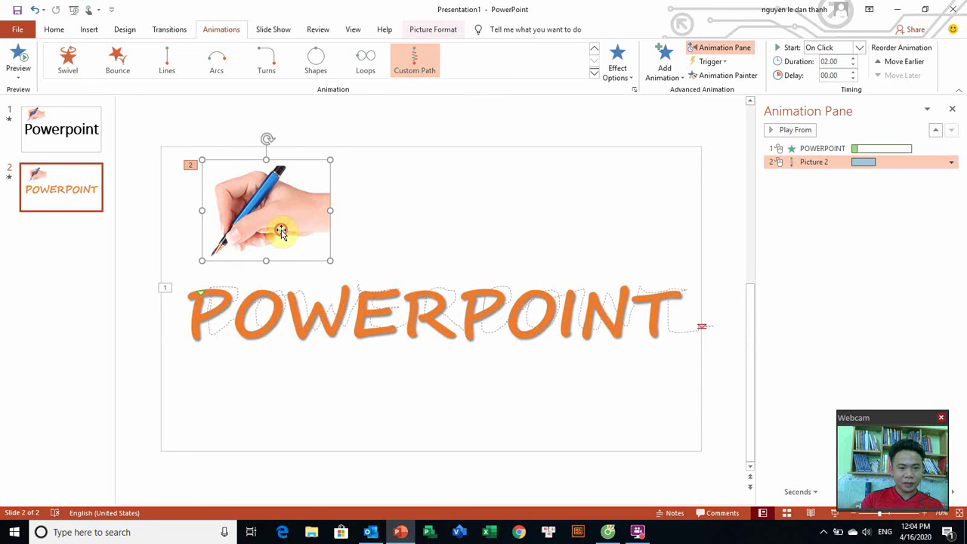
pyautogui.moveTo(281, 232); pyautogui.dragTo(290, 226)
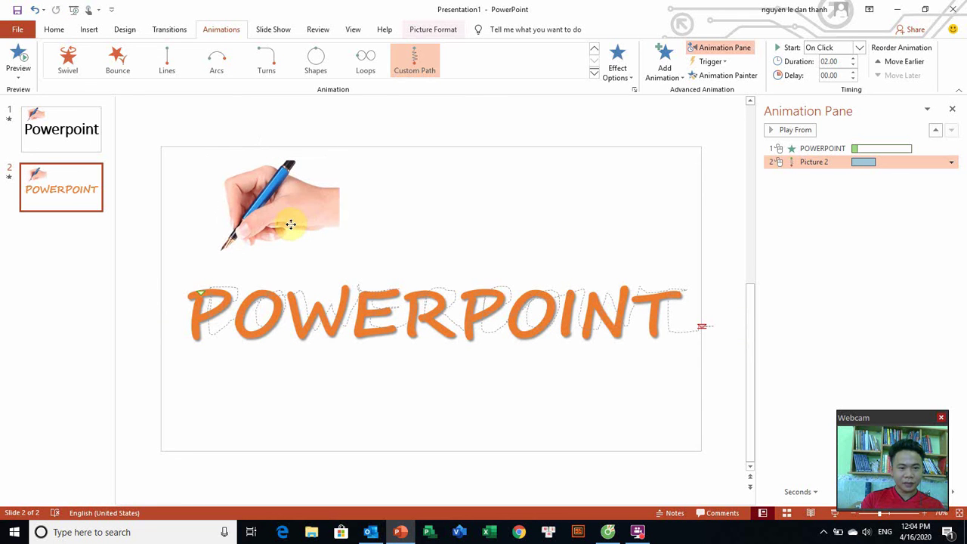
# - Preview again, shift the hand further right, and select the POWERPOINT text animation
pyautogui.click(806, 134)
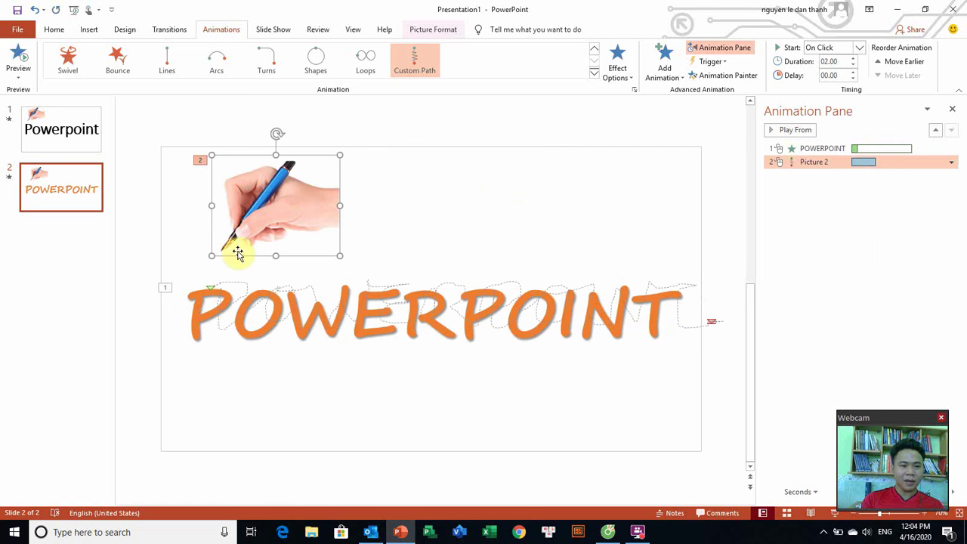
pyautogui.moveTo(241, 242); pyautogui.dragTo(259, 240)
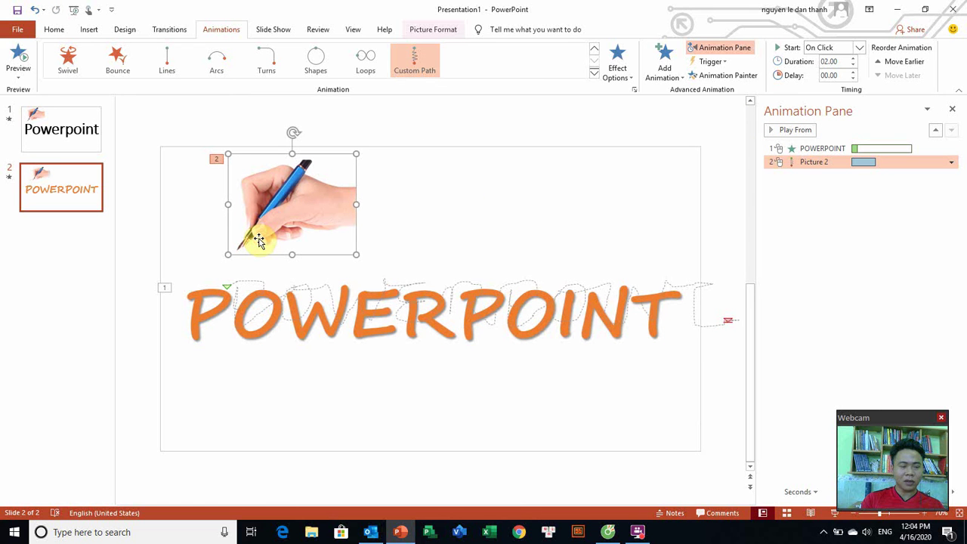
pyautogui.click(907, 165)
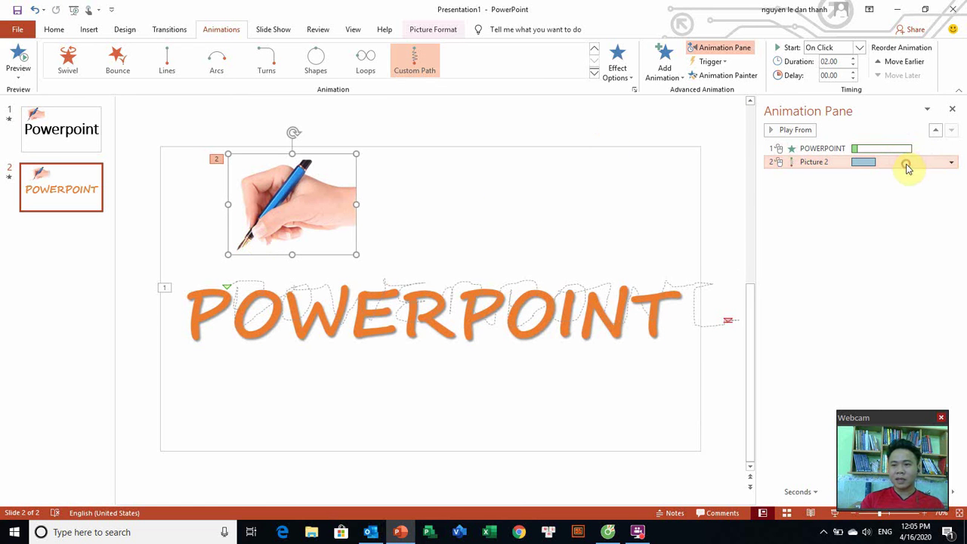
pyautogui.click(903, 150)
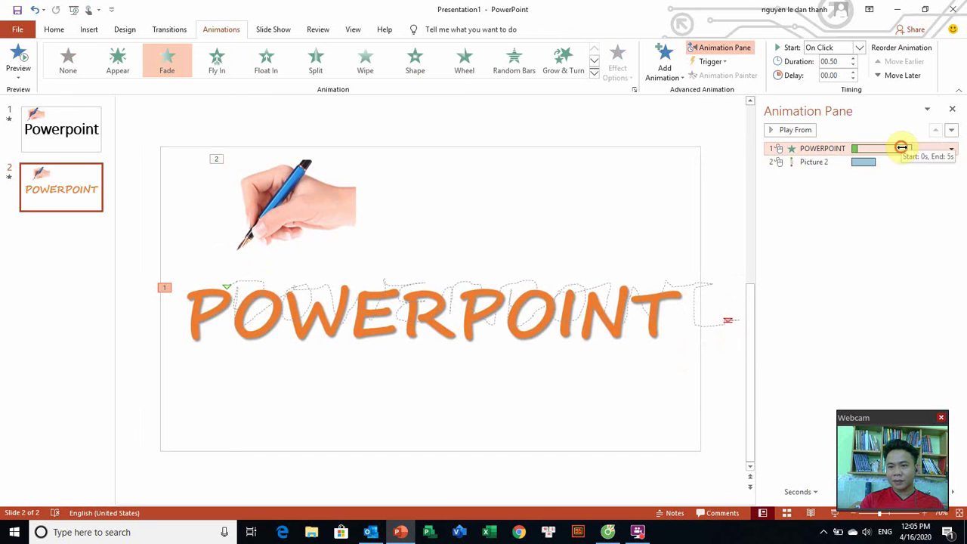
# - Set the hand's motion-path animation duration to 5 seconds and preview it
pyautogui.moveTo(901, 148); pyautogui.dragTo(902, 148)
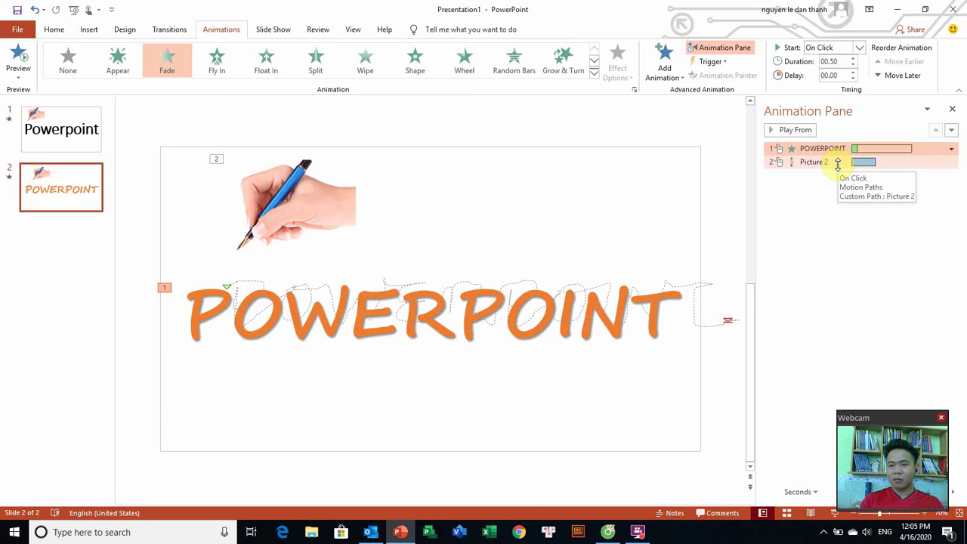
pyautogui.click(837, 162)
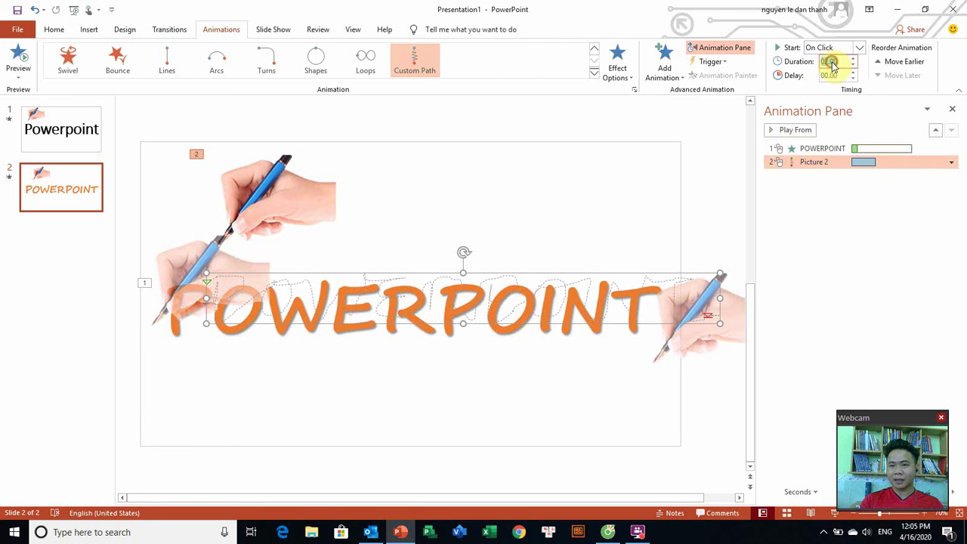
pyautogui.write('5')
pyautogui.press('Return')
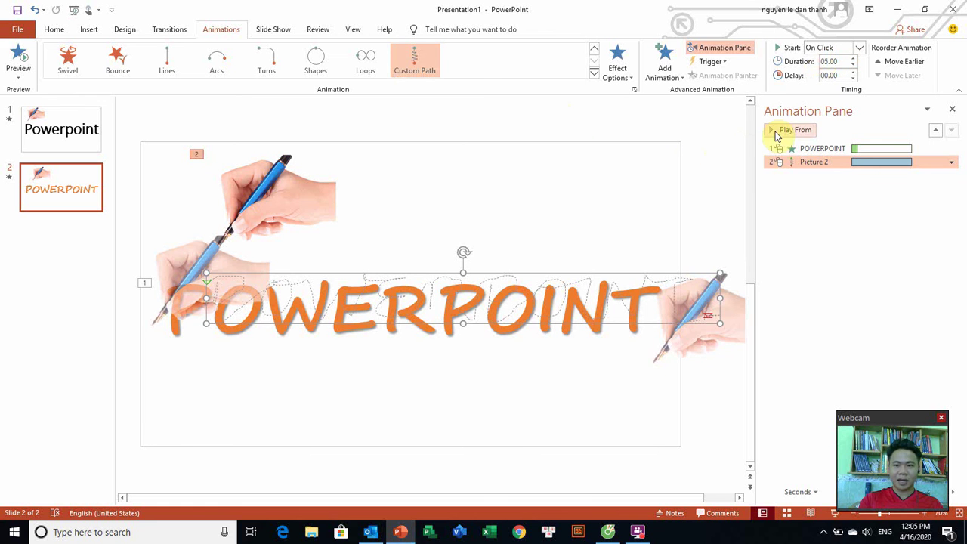
pyautogui.click(778, 132)
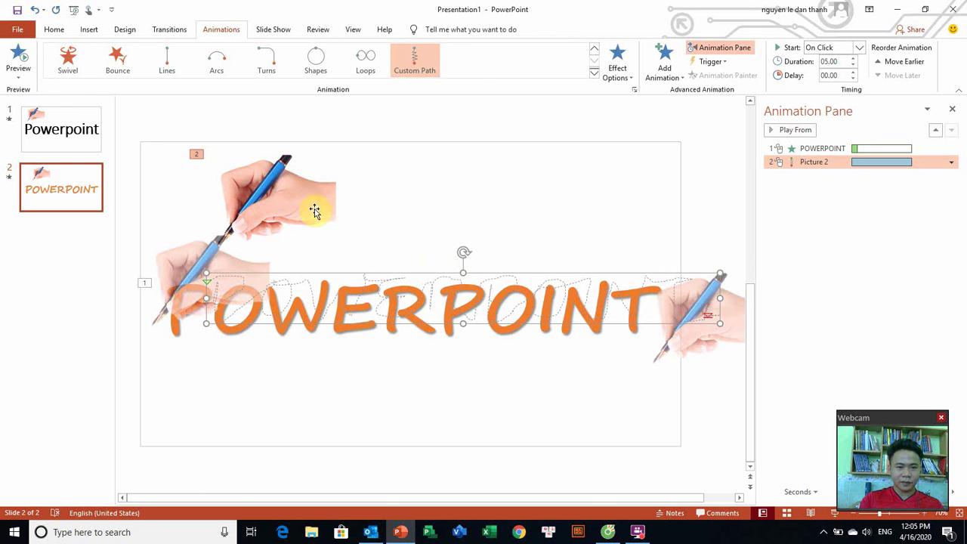
# - Move the hand's dashed motion path slightly up and preview the result
pyautogui.click(314, 211)
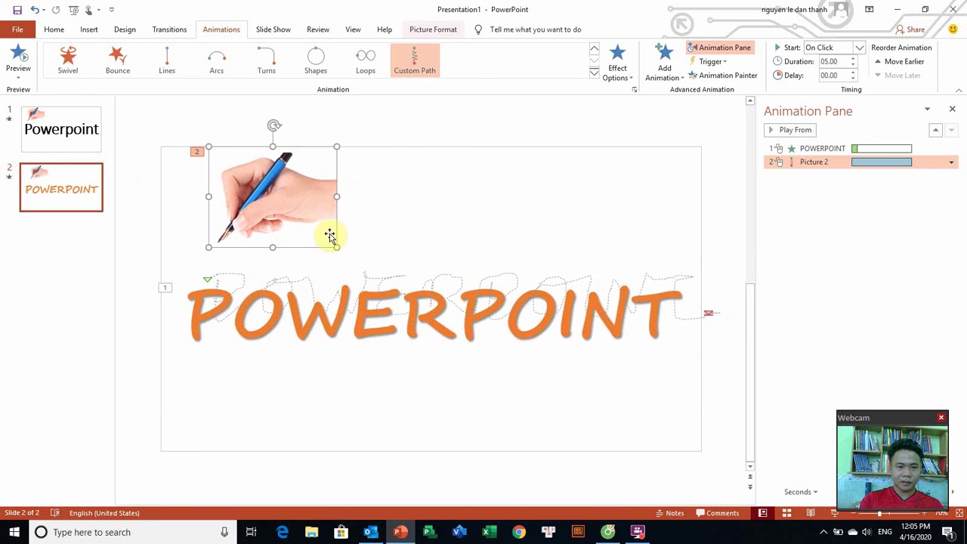
pyautogui.click(365, 272)
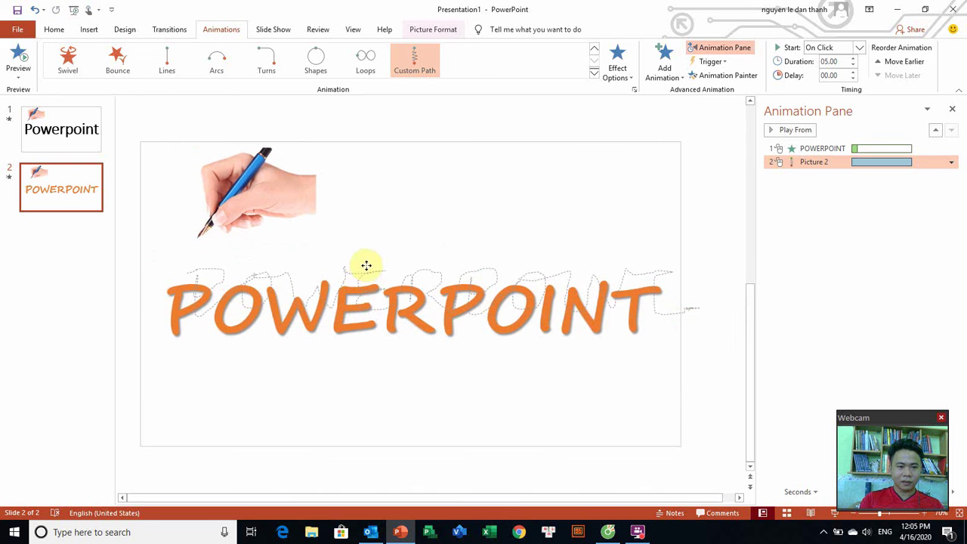
pyautogui.click(367, 262)
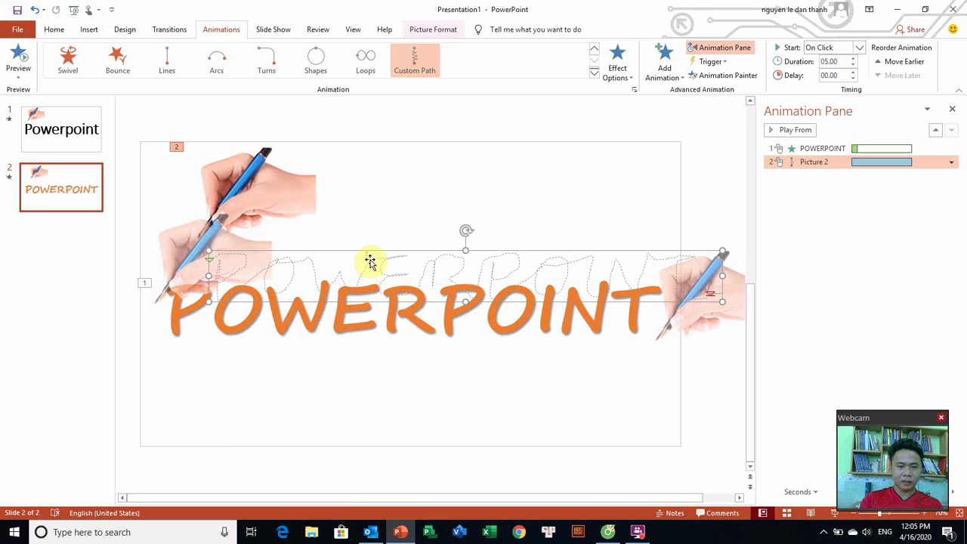
pyautogui.moveTo(373, 252); pyautogui.dragTo(377, 243)
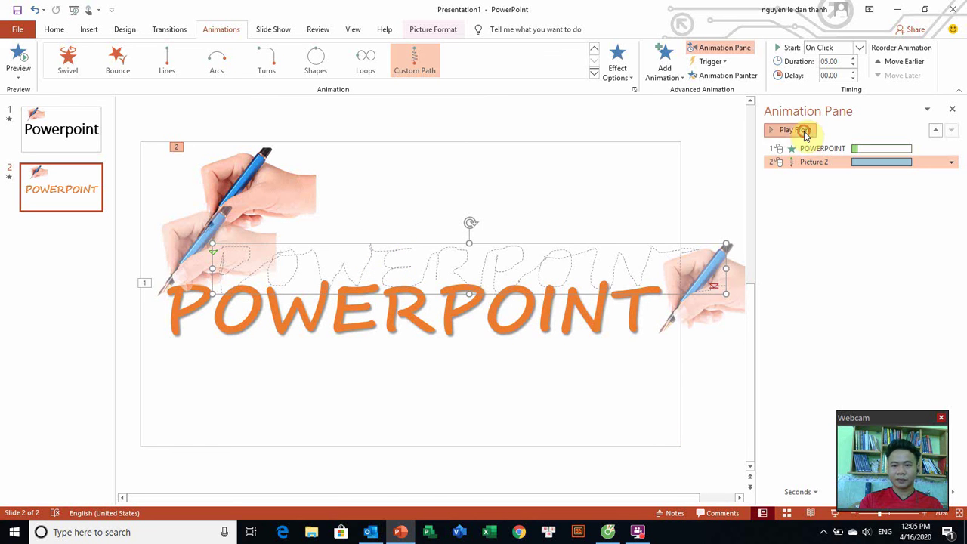
pyautogui.click(803, 130)
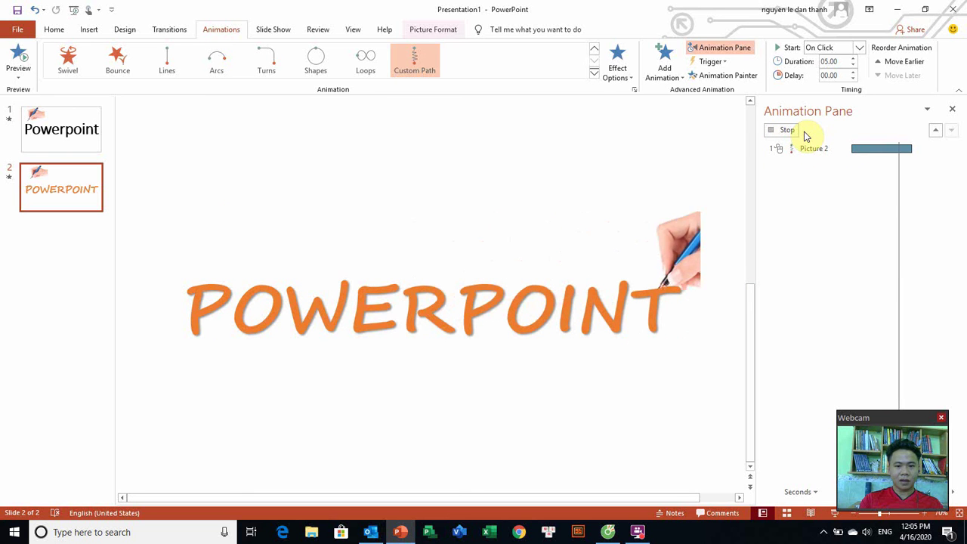
pyautogui.click(421, 239)
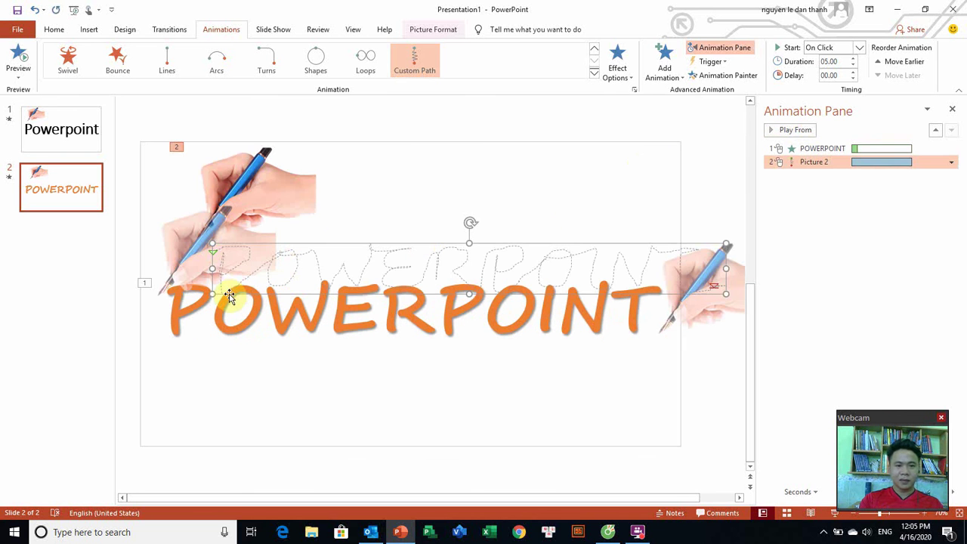
# - Lower the POWERPOINT text box about 25 px and move the hand slightly down
pyautogui.click(253, 315)
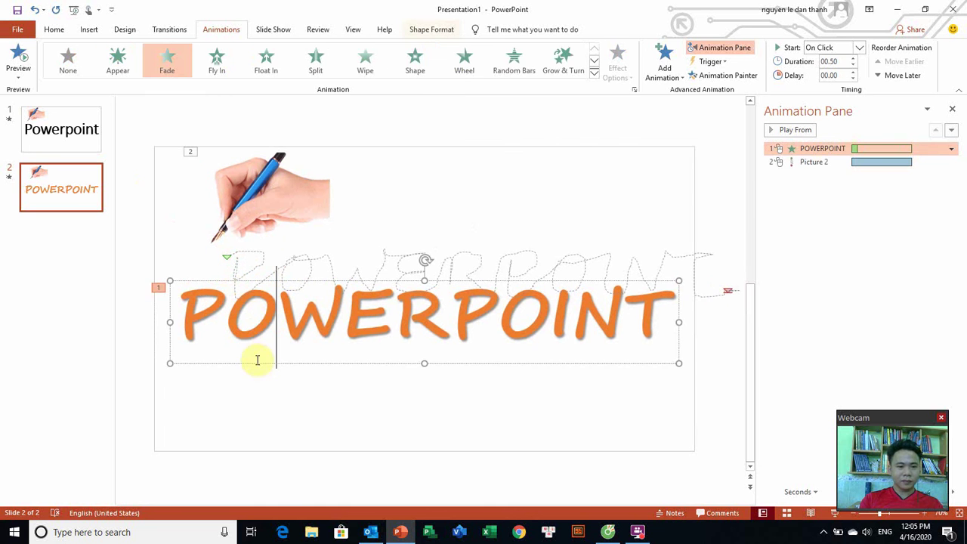
pyautogui.moveTo(257, 365); pyautogui.dragTo(255, 384)
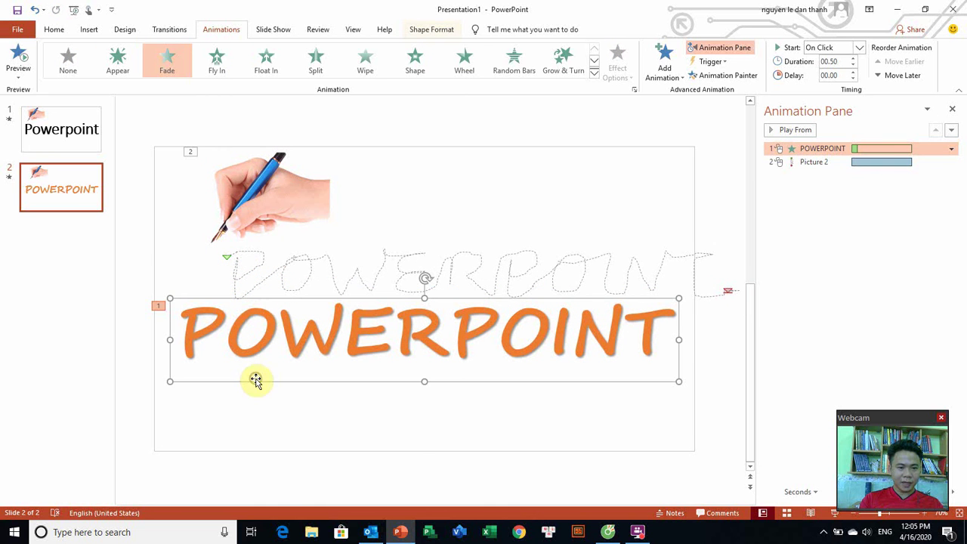
pyautogui.click(279, 223)
pyautogui.moveTo(279, 222); pyautogui.dragTo(277, 232)
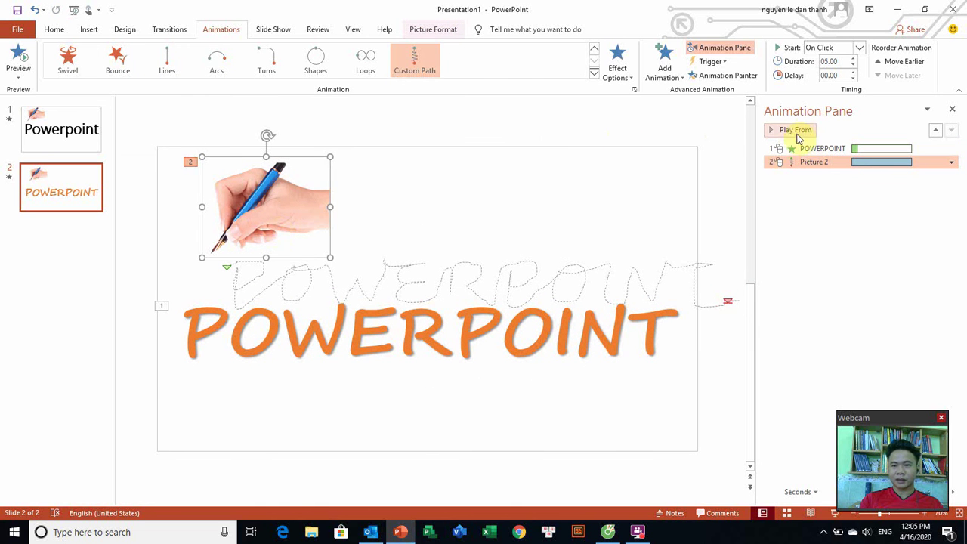
# - Select only the hand's motion-path animation in the Animation Pane and open its options
pyautogui.click(789, 148)
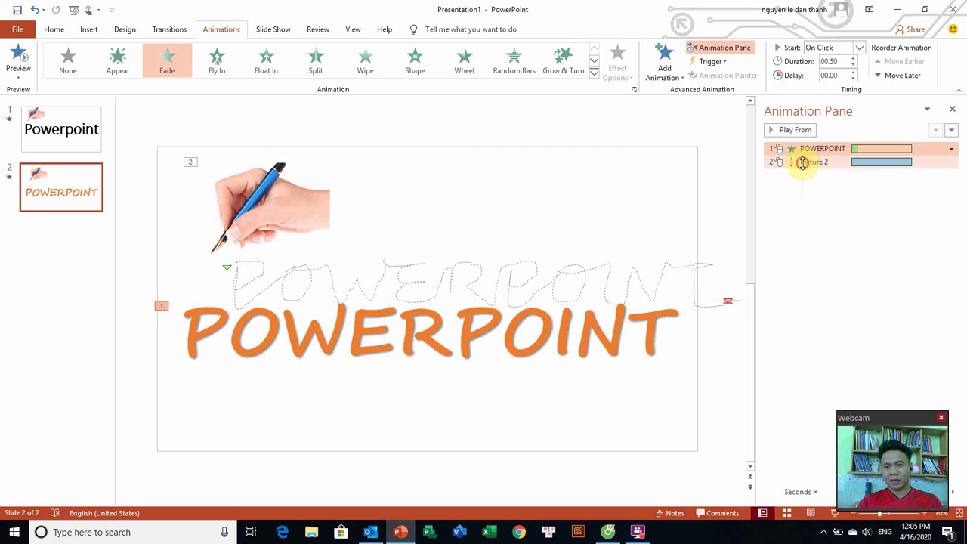
pyautogui.keyDown('shift'); pyautogui.click(803, 162); pyautogui.keyUp('shift')
pyautogui.click(950, 162)
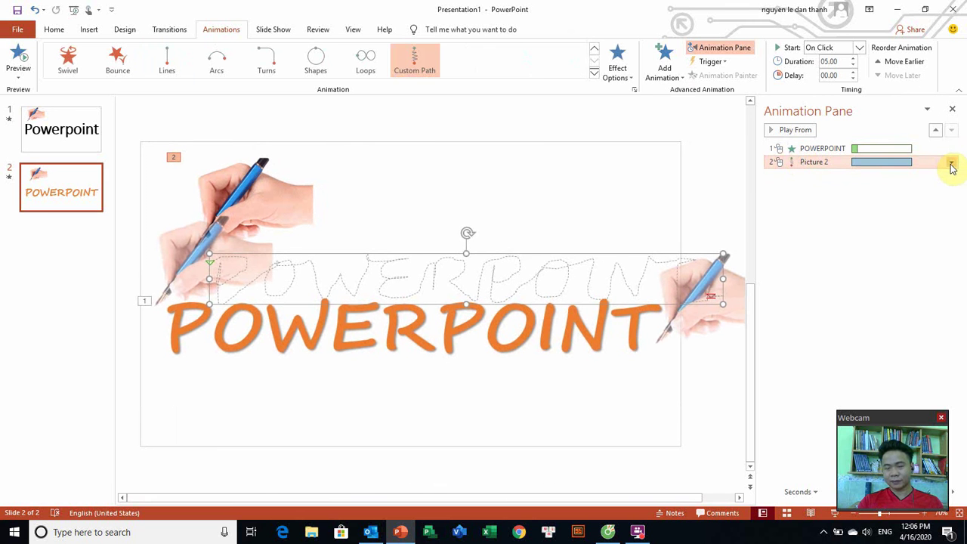
pyautogui.click(951, 164)
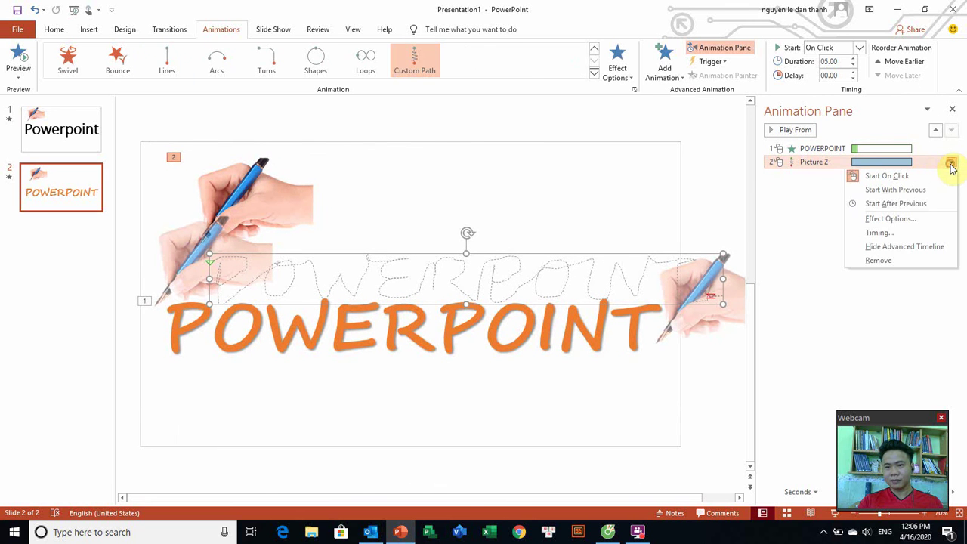
# - In the Custom Path options, remove the smooth start, check the 5-second timing, and confirm
pyautogui.click(907, 220)
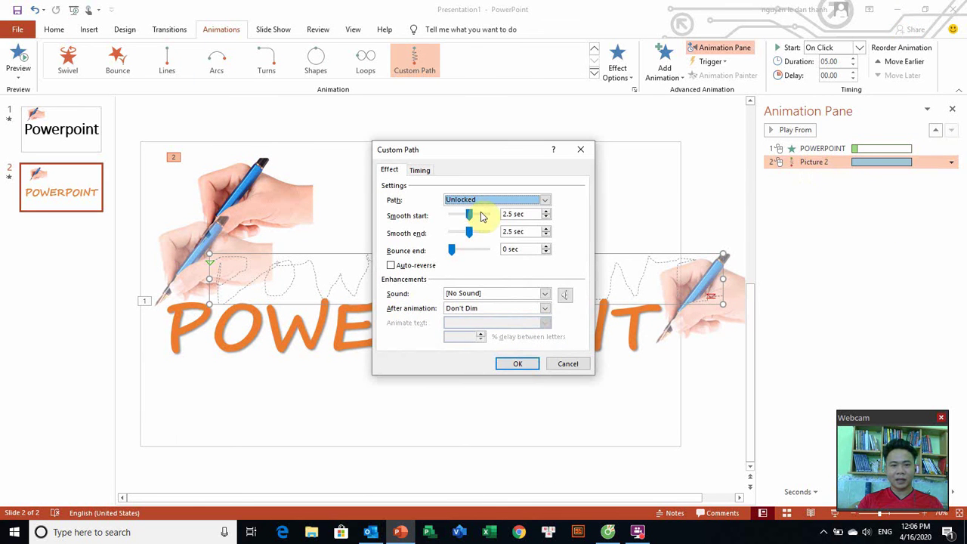
pyautogui.moveTo(470, 215)
pyautogui.mouseDown()
pyautogui.moveTo(444, 216)
pyautogui.moveTo(444, 235)
pyautogui.mouseUp()
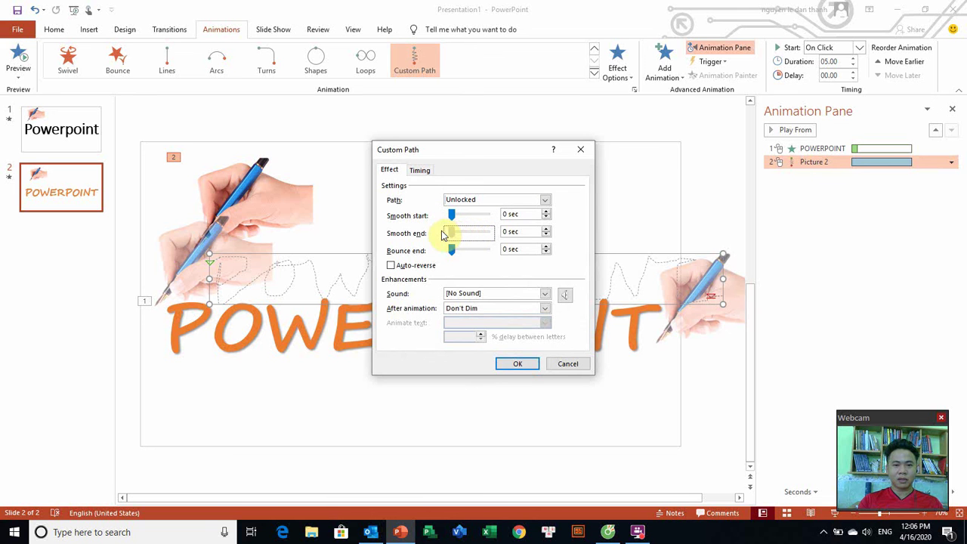
pyautogui.click(421, 171)
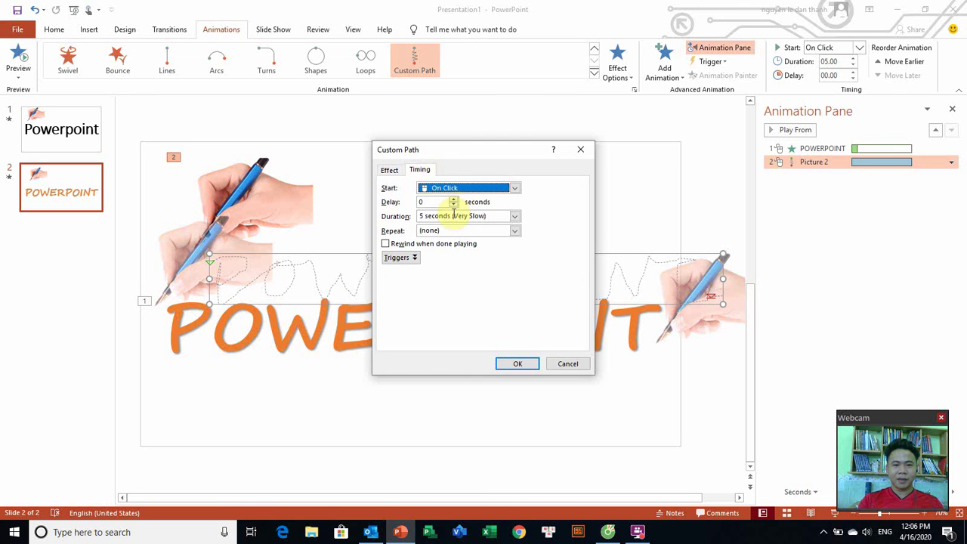
pyautogui.click(518, 365)
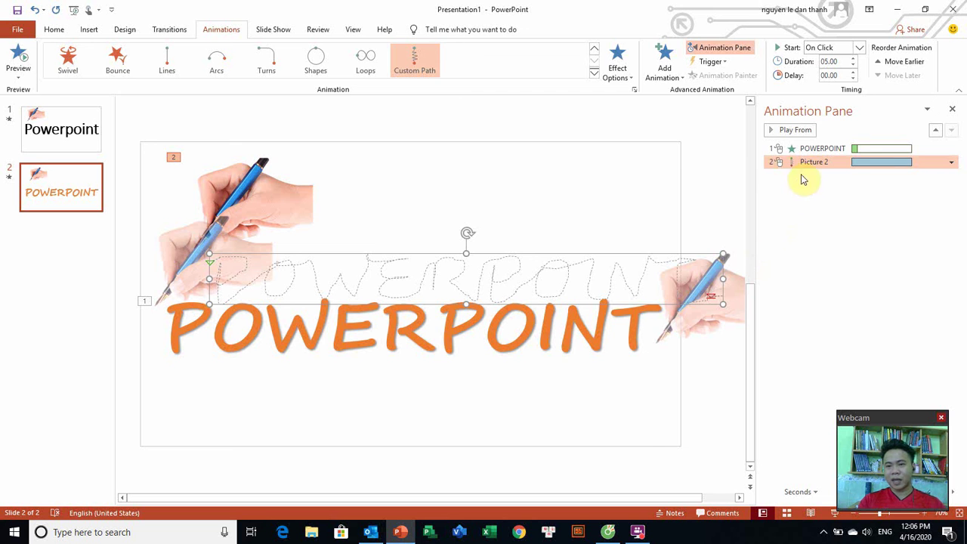
# - Set Start to With Previous for both the POWERPOINT fade and the hand's motion path
pyautogui.click(806, 149)
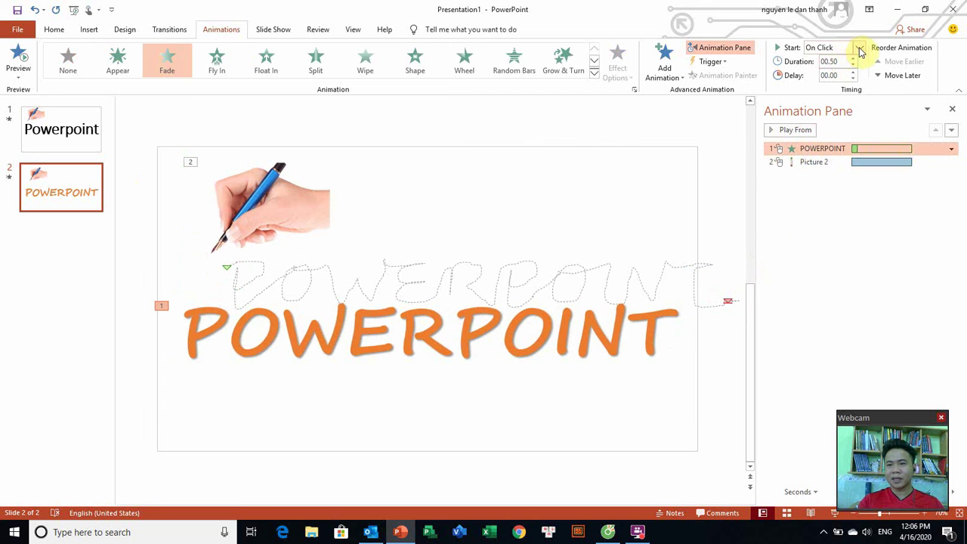
pyautogui.click(859, 50)
pyautogui.click(850, 75)
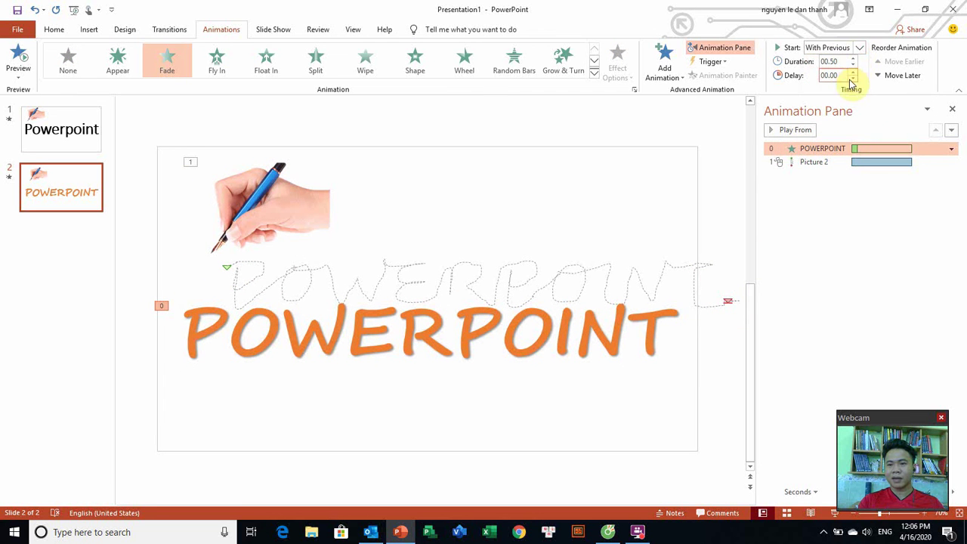
pyautogui.click(821, 162)
pyautogui.click(859, 50)
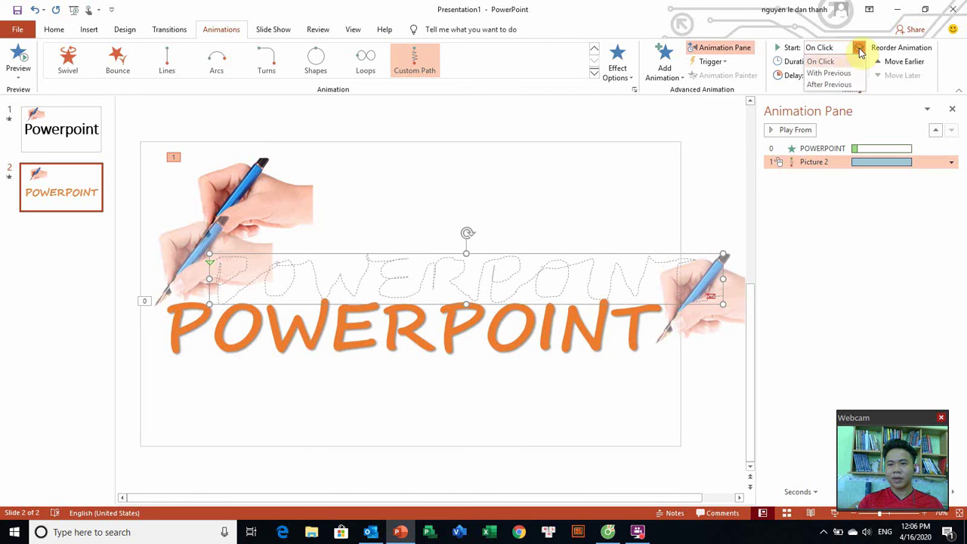
pyautogui.click(847, 76)
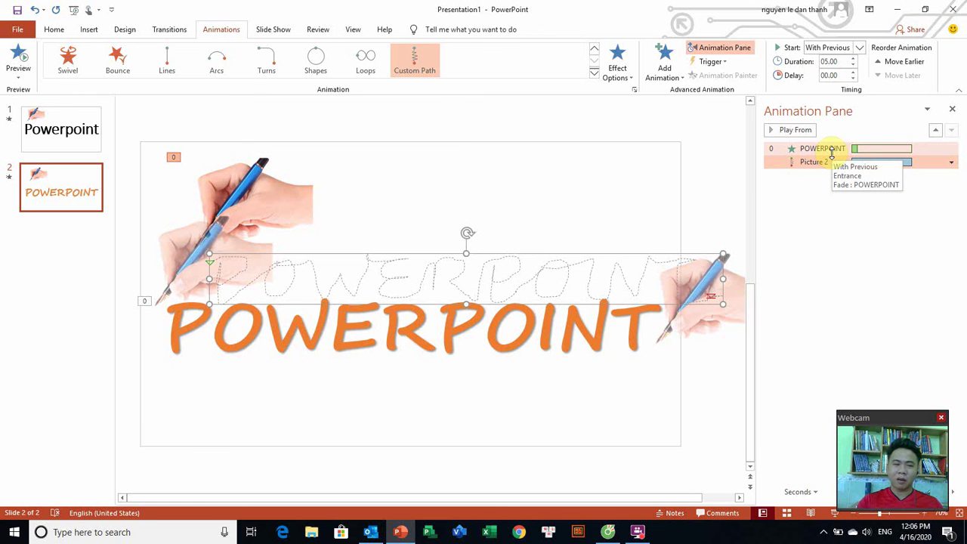
# - Preview both animations together, then nudge the hand picture slightly right
pyautogui.click(810, 147)
pyautogui.click(806, 134)
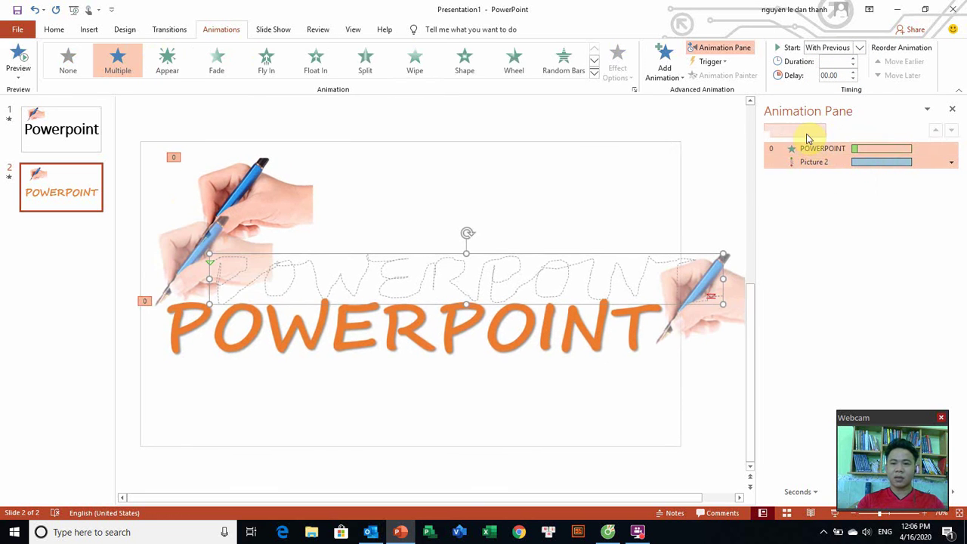
pyautogui.click(807, 133)
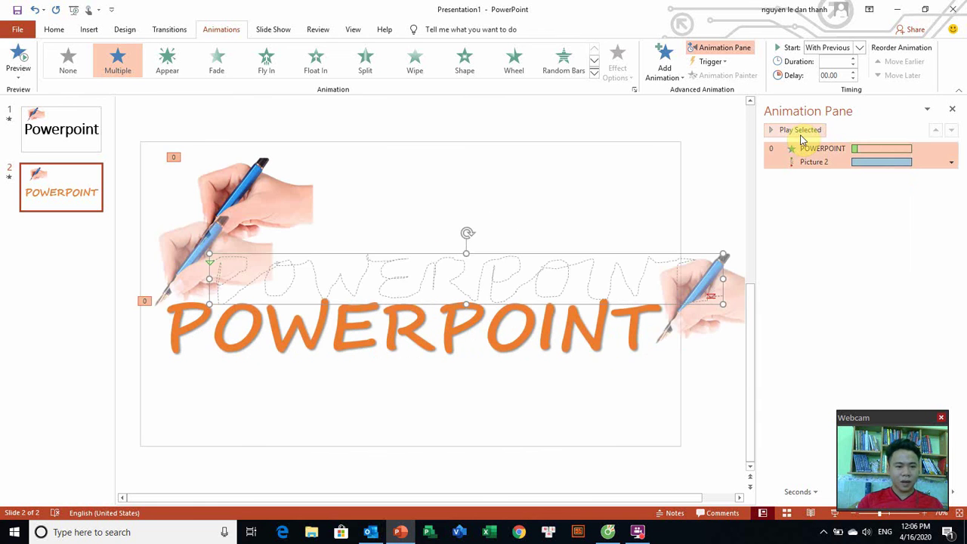
pyautogui.moveTo(263, 211); pyautogui.dragTo(281, 215)
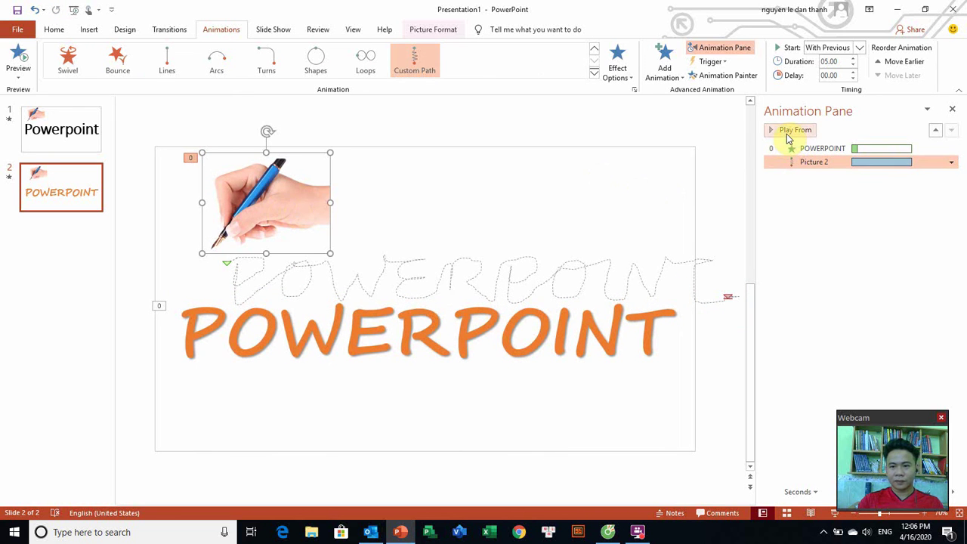
# - Preview the hand's motion animation a few times, stopping it partway
pyautogui.click(787, 131)
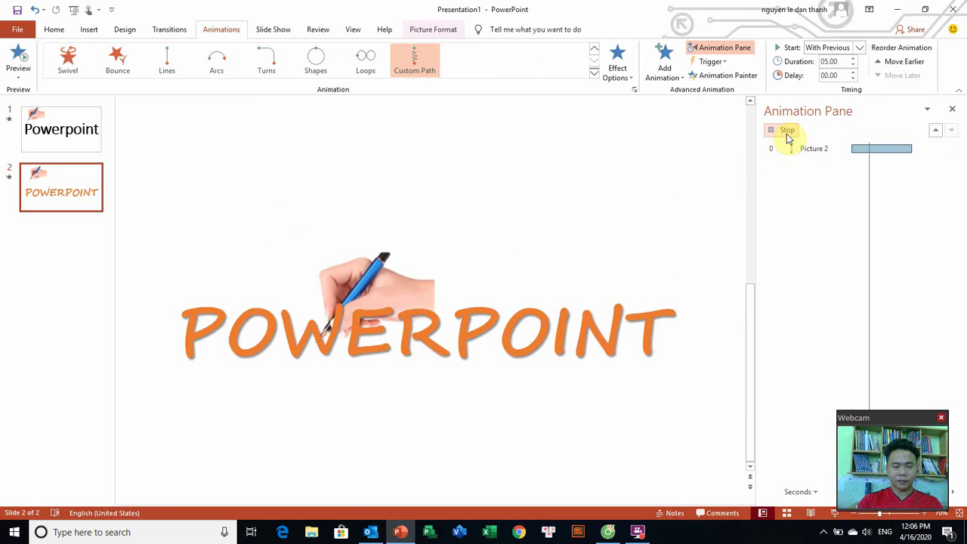
pyautogui.click(788, 133)
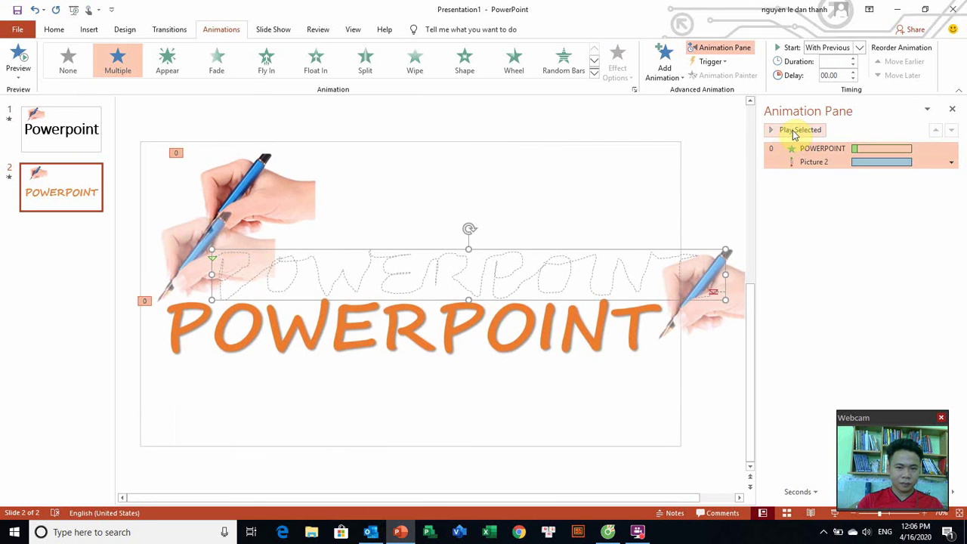
pyautogui.click(794, 131)
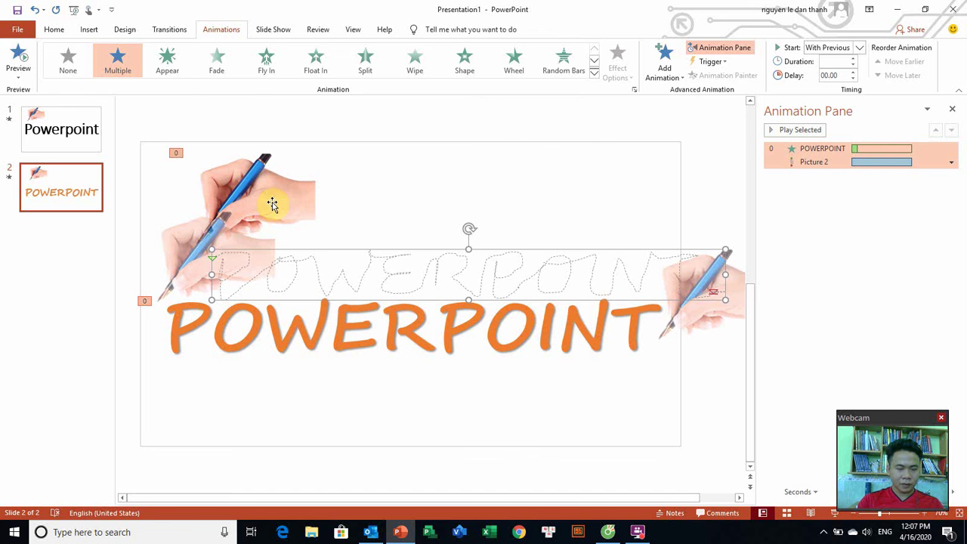
pyautogui.click(272, 204)
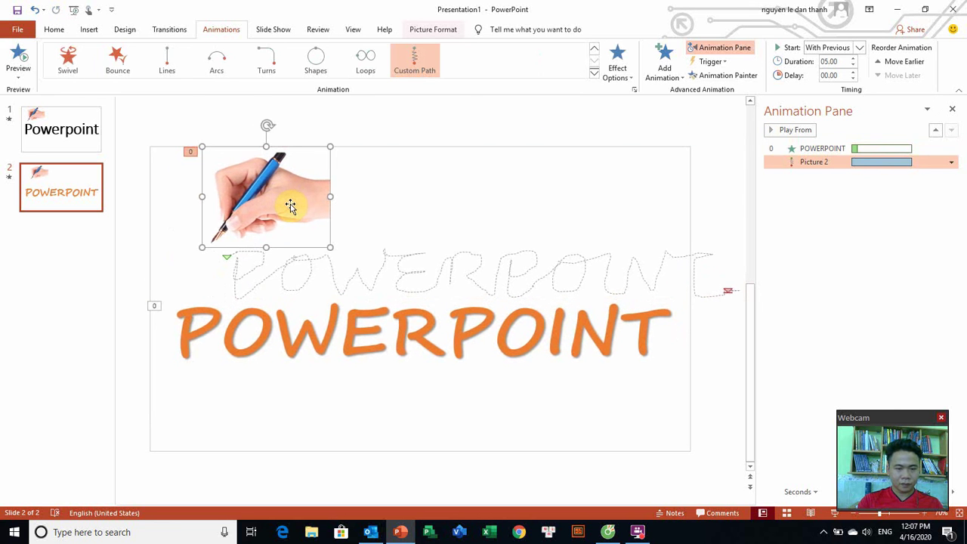
pyautogui.click(793, 132)
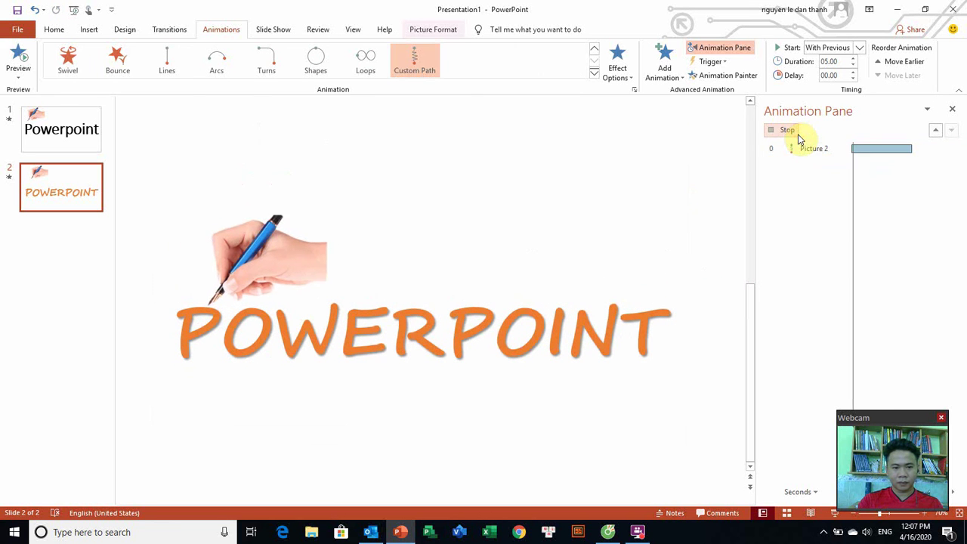
pyautogui.click(798, 134)
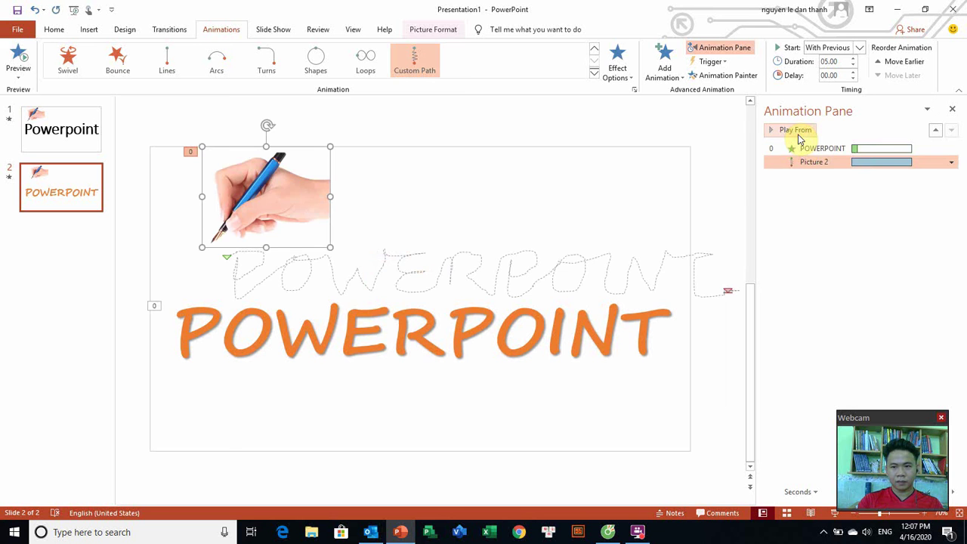
# - Select both animations with Ctrl+A and preview them playing together
pyautogui.click(794, 148)
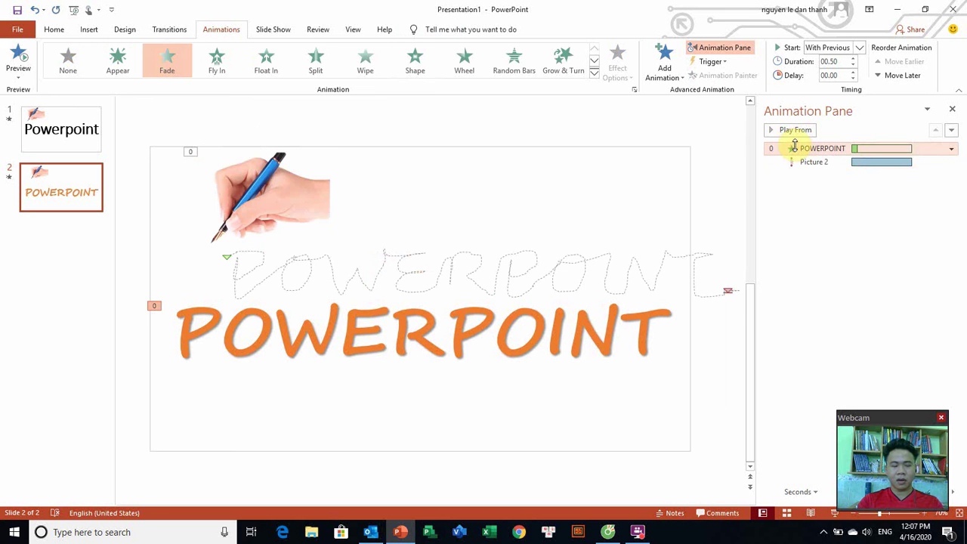
pyautogui.hotkey('ctrl', 'a')
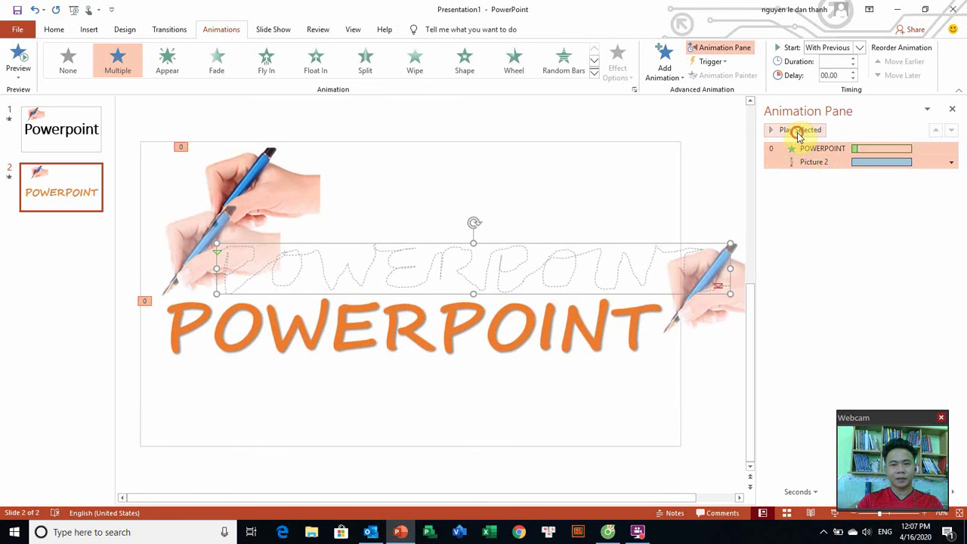
pyautogui.click(798, 132)
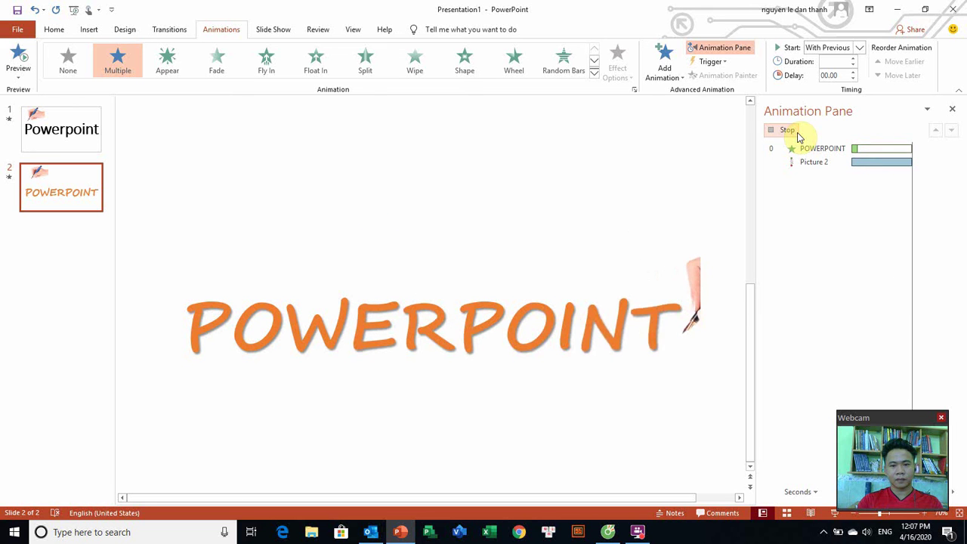
# - Move the hand picture and its motion path slightly down
pyautogui.click(341, 342)
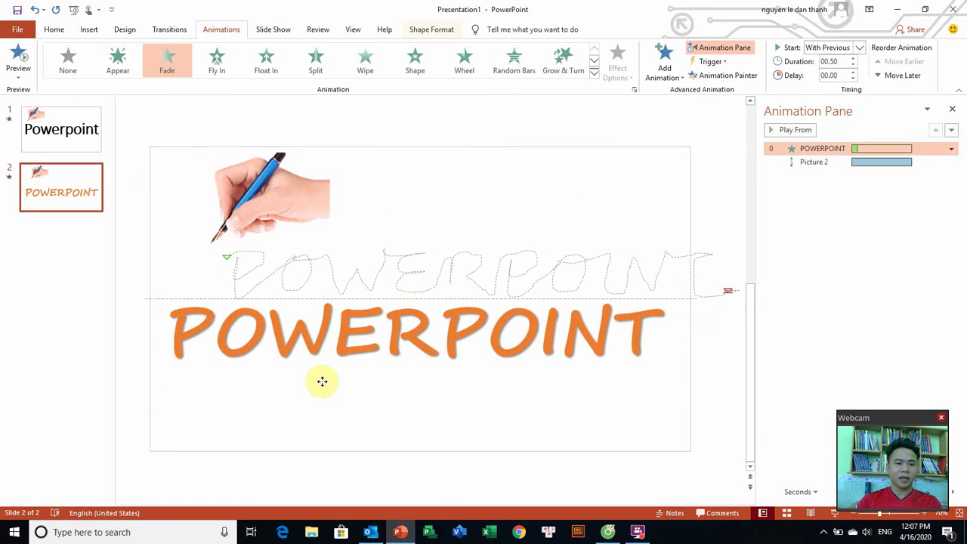
pyautogui.click(295, 207)
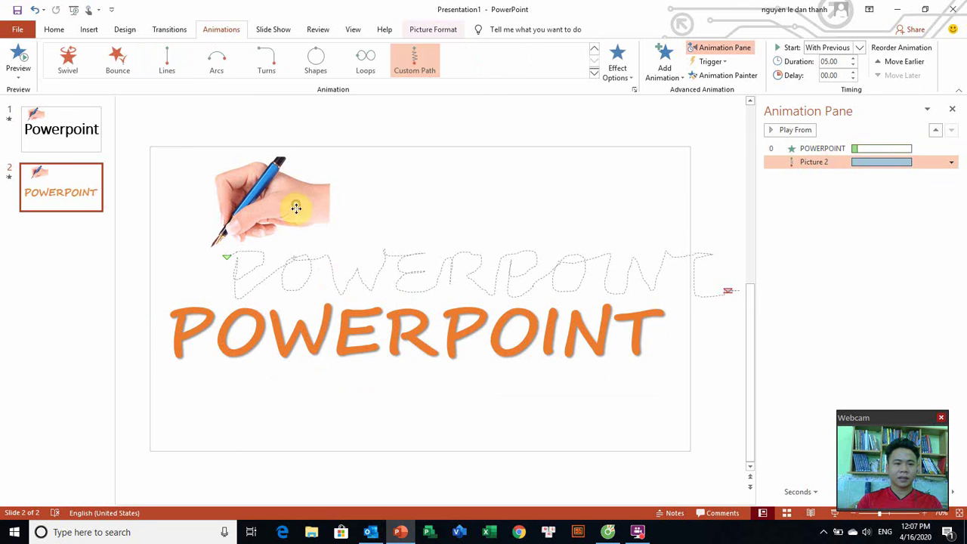
pyautogui.moveTo(296, 207); pyautogui.dragTo(296, 214)
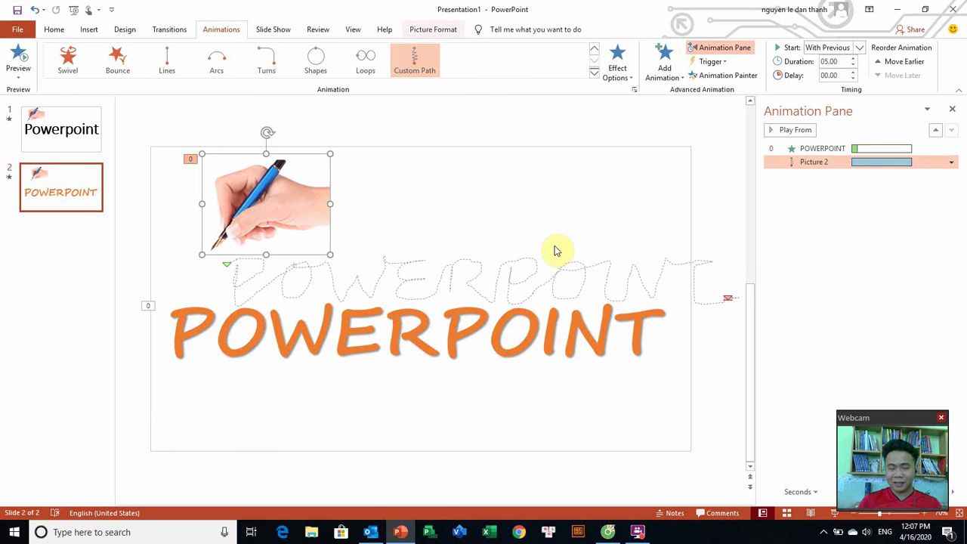
# - Test slide 2 as a full-screen slide show, then shift the hand slightly right
pyautogui.click(834, 515)
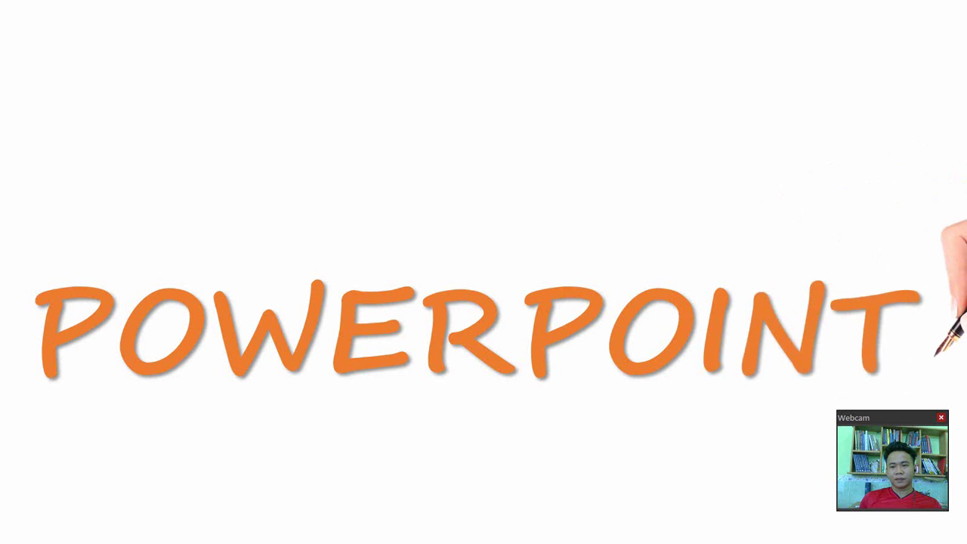
pyautogui.press('Escape')
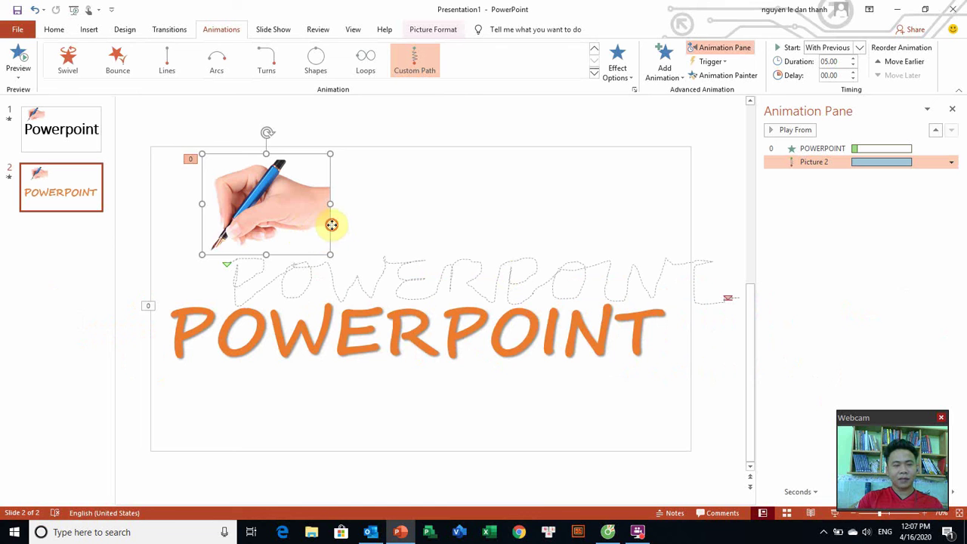
pyautogui.moveTo(331, 222); pyautogui.dragTo(335, 224)
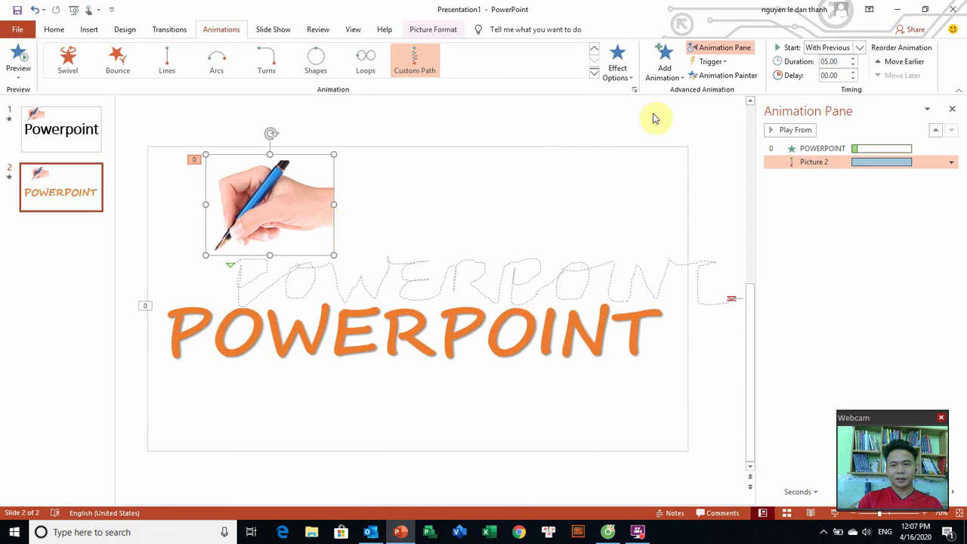
# - Preview the animation and run the full-screen slide show once more
pyautogui.click(779, 130)
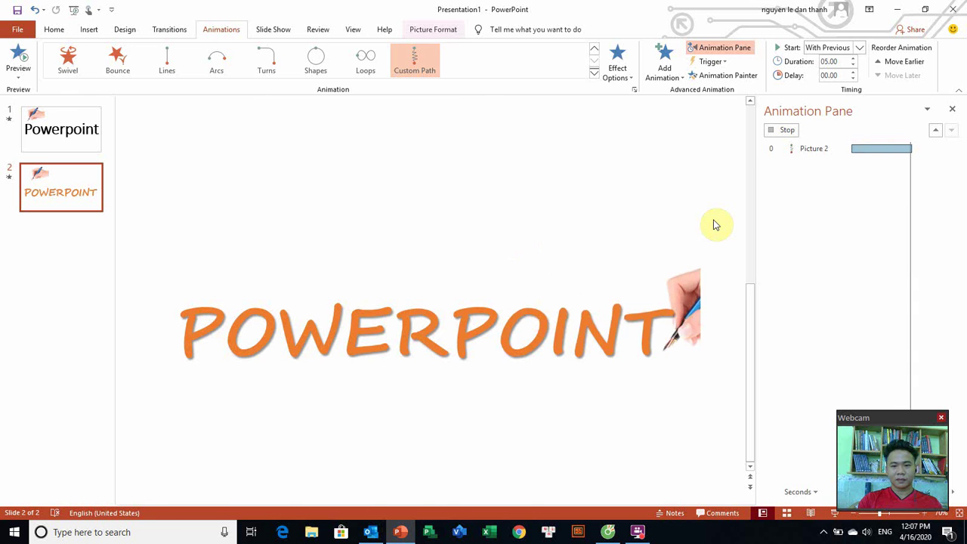
pyautogui.click(834, 513)
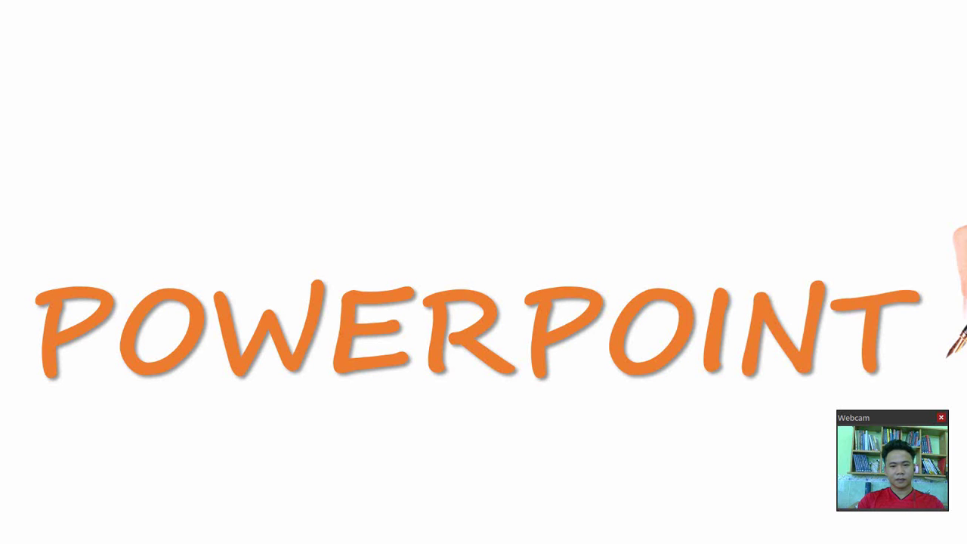
pyautogui.press('Escape')
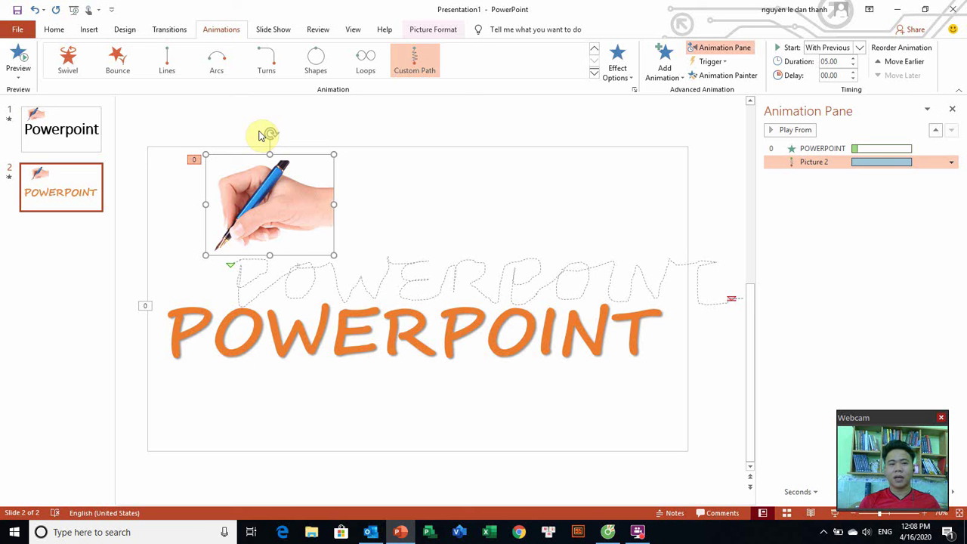
pyautogui.click(213, 342)
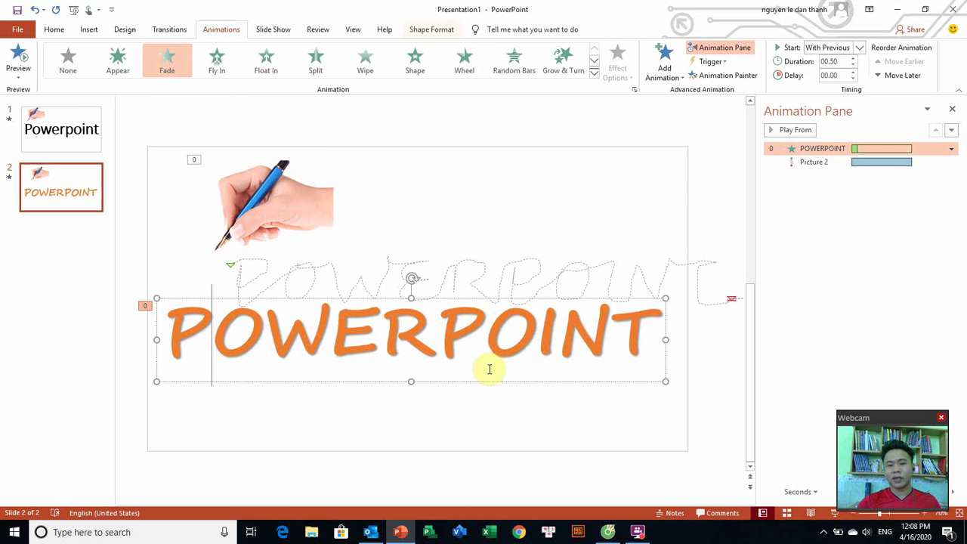
pyautogui.moveTo(197, 329); pyautogui.dragTo(174, 329)
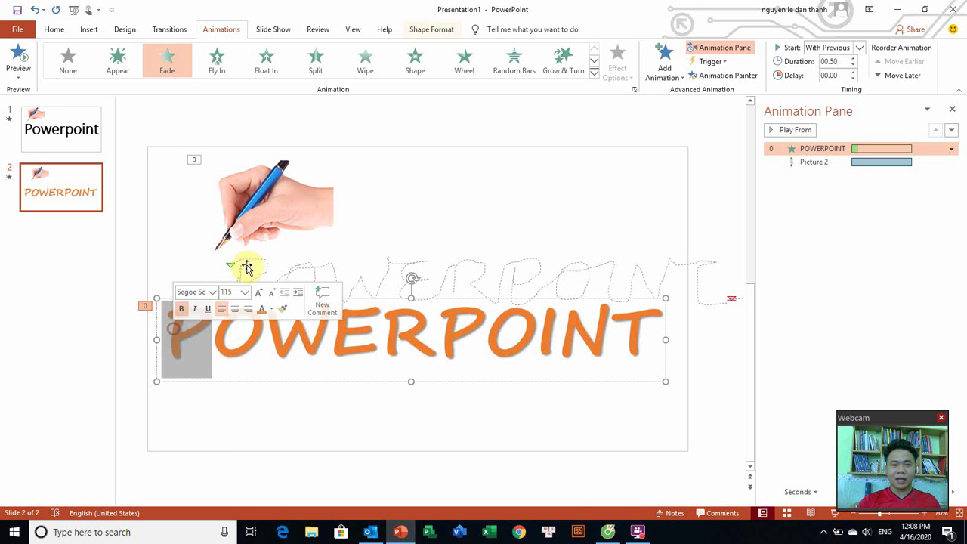
pyautogui.click(263, 329)
pyautogui.click(261, 229)
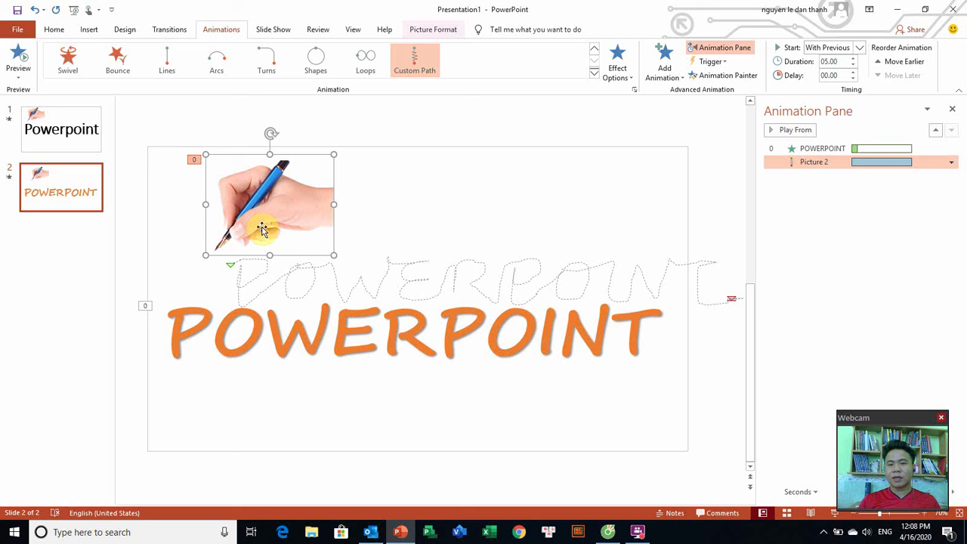
# - Launch the slide 2 slide show from the status-bar Slide Show button
pyautogui.click(834, 513)
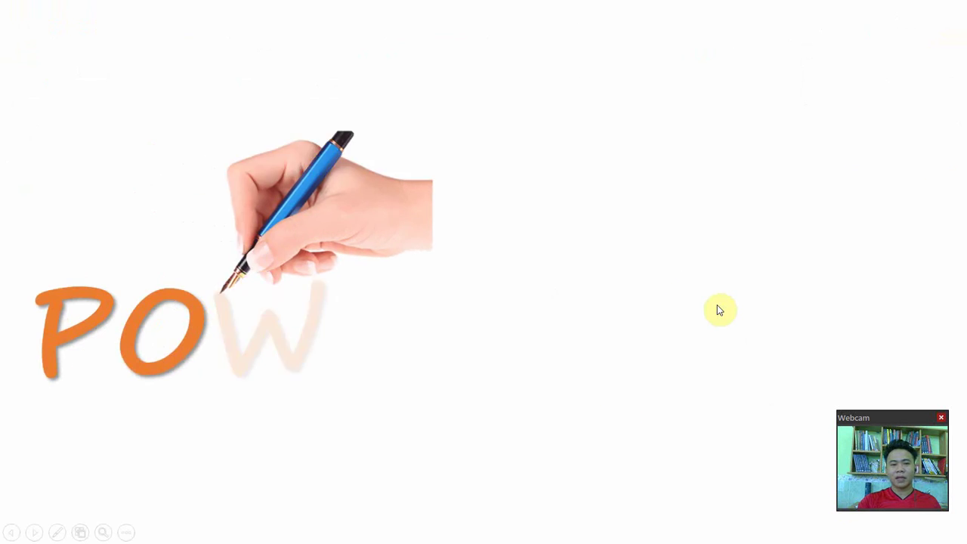